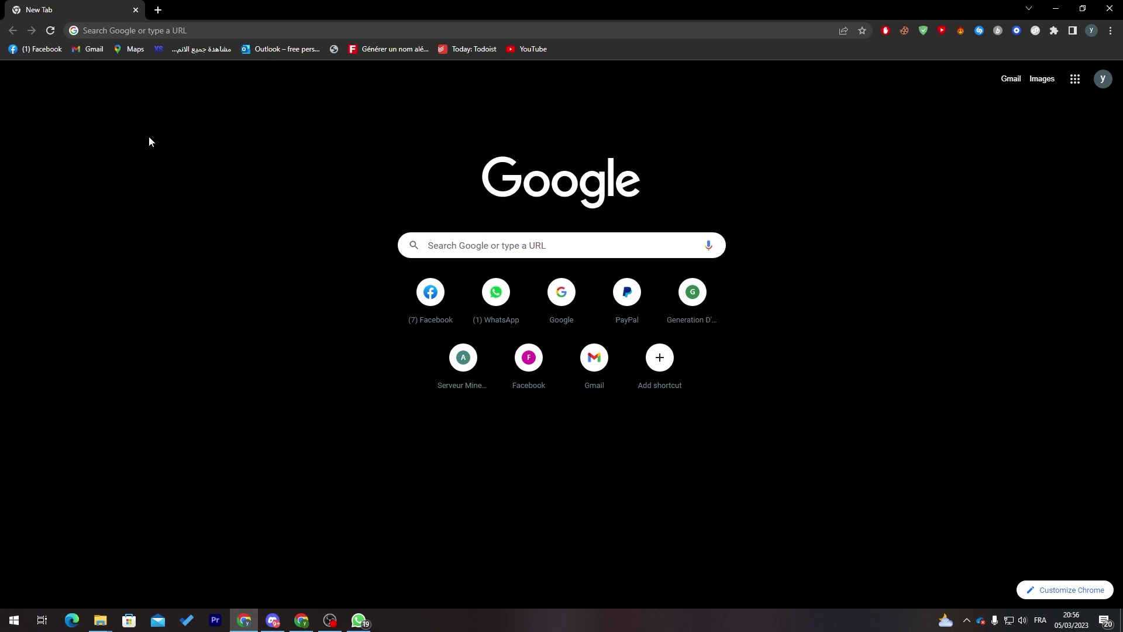
# Search the web for wix from the Chrome address bar.
pyautogui.click(200, 30)
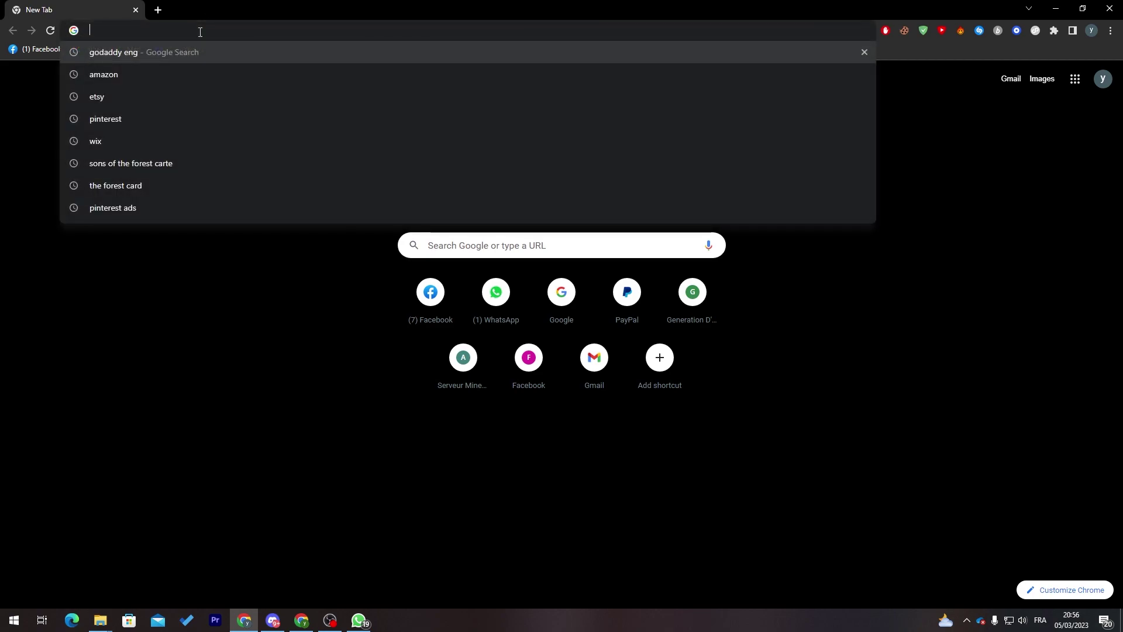
pyautogui.write('wix')
pyautogui.press('Return')
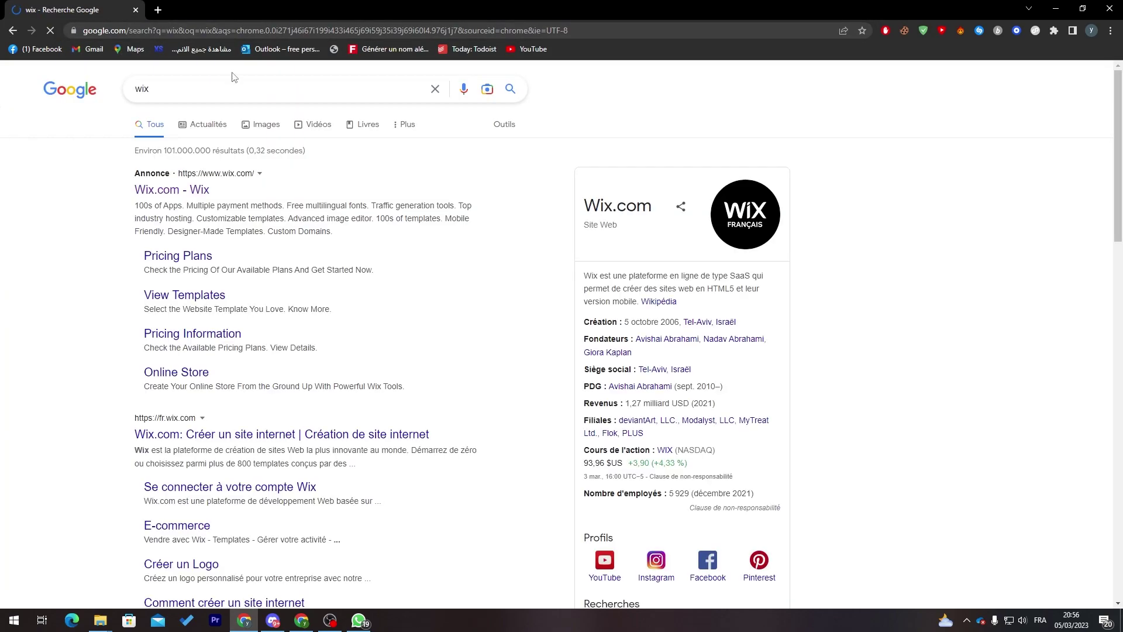
# Sign in to Wix with the first listed Google account.
pyautogui.click(329, 611)
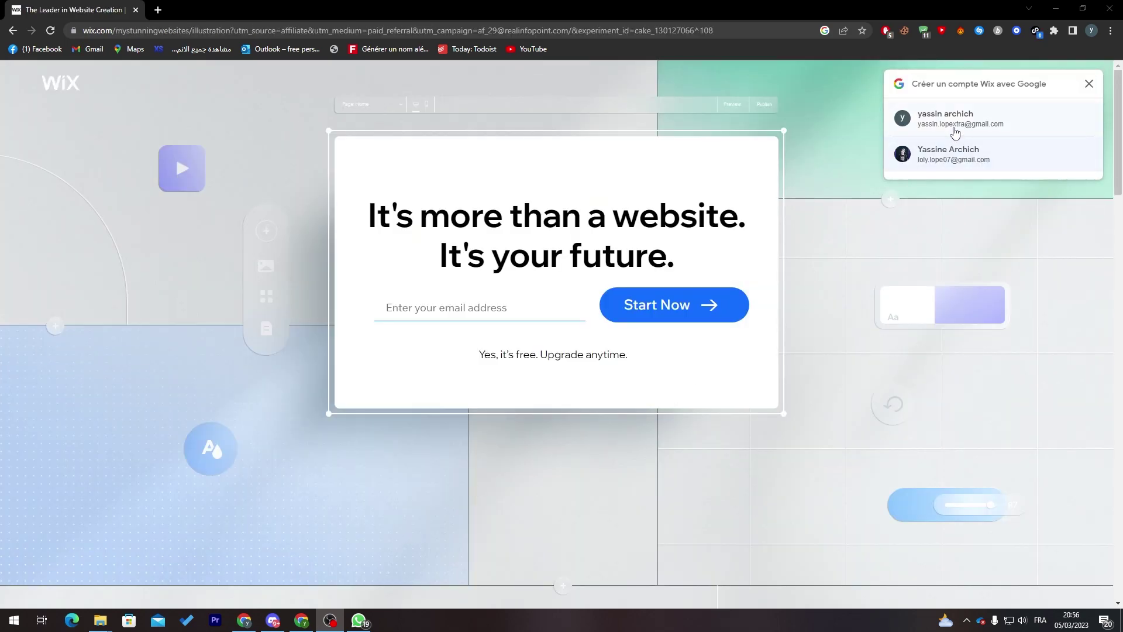
pyautogui.moveTo(484, 355); pyautogui.dragTo(561, 354)
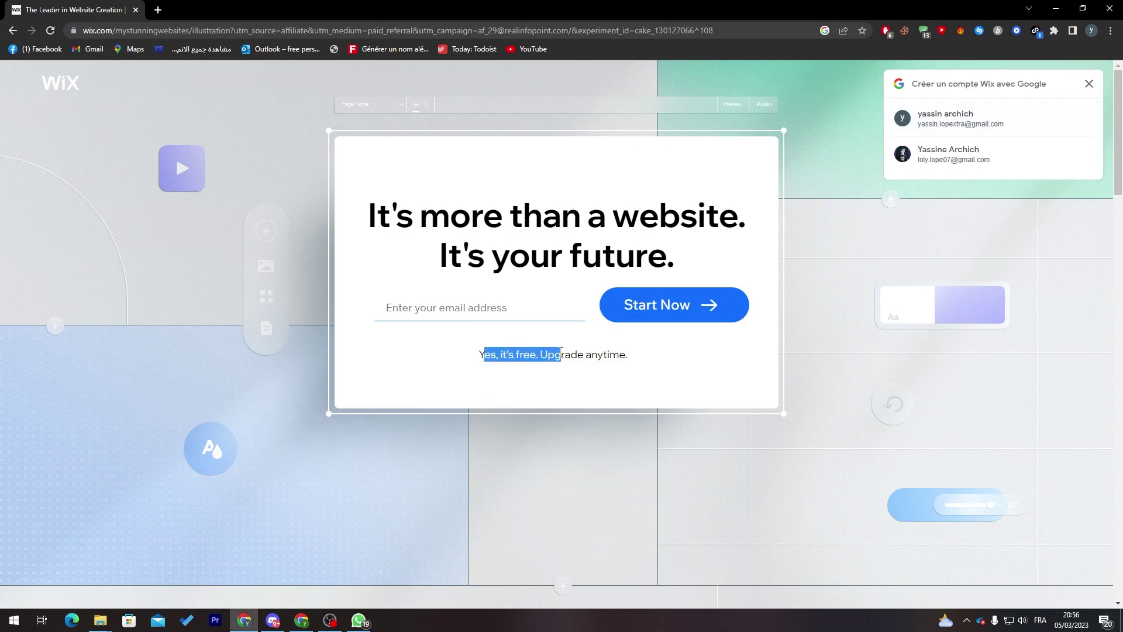
pyautogui.click(919, 123)
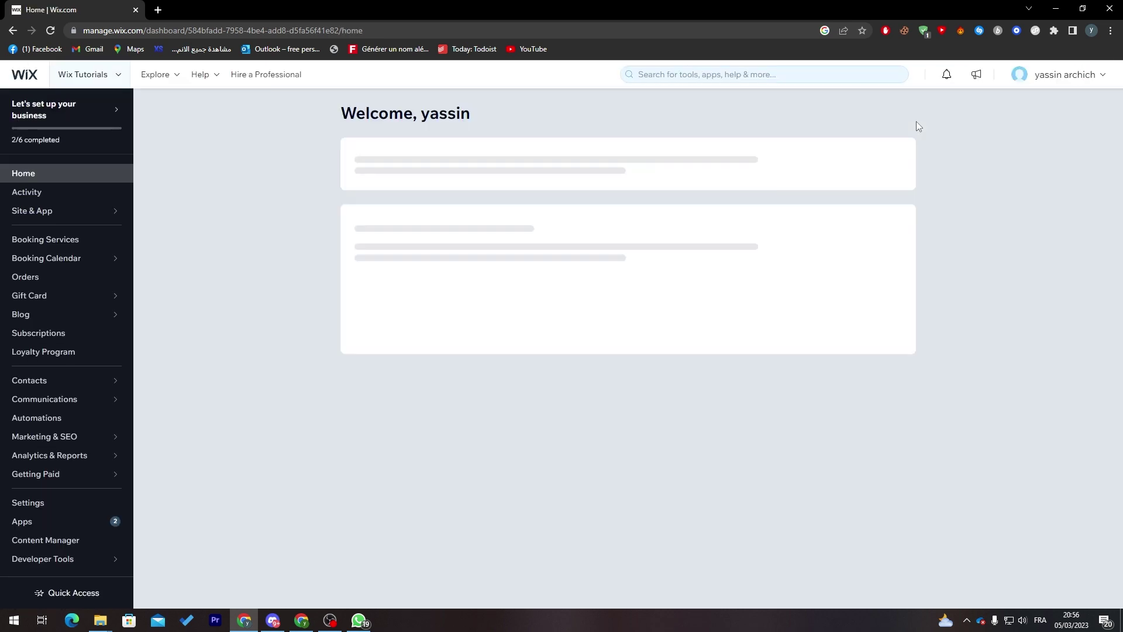
# From the dashboard's site selector, choose to create a new site.
pyautogui.click(106, 76)
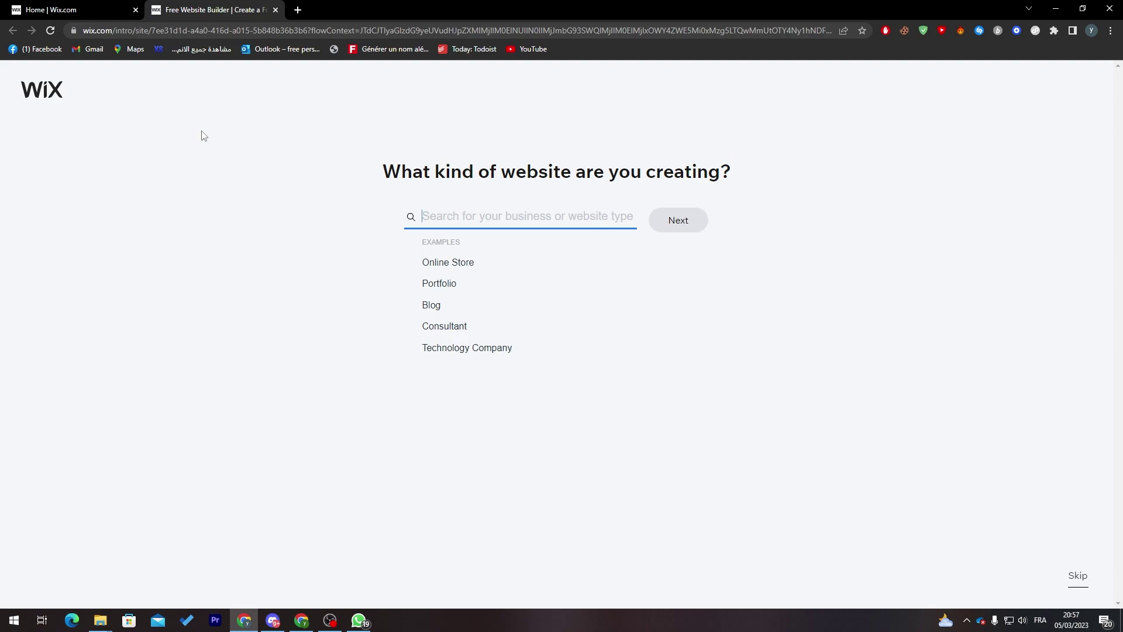
# Choose Blog as the website type and name the site 'Forum'.
pyautogui.click(168, 376)
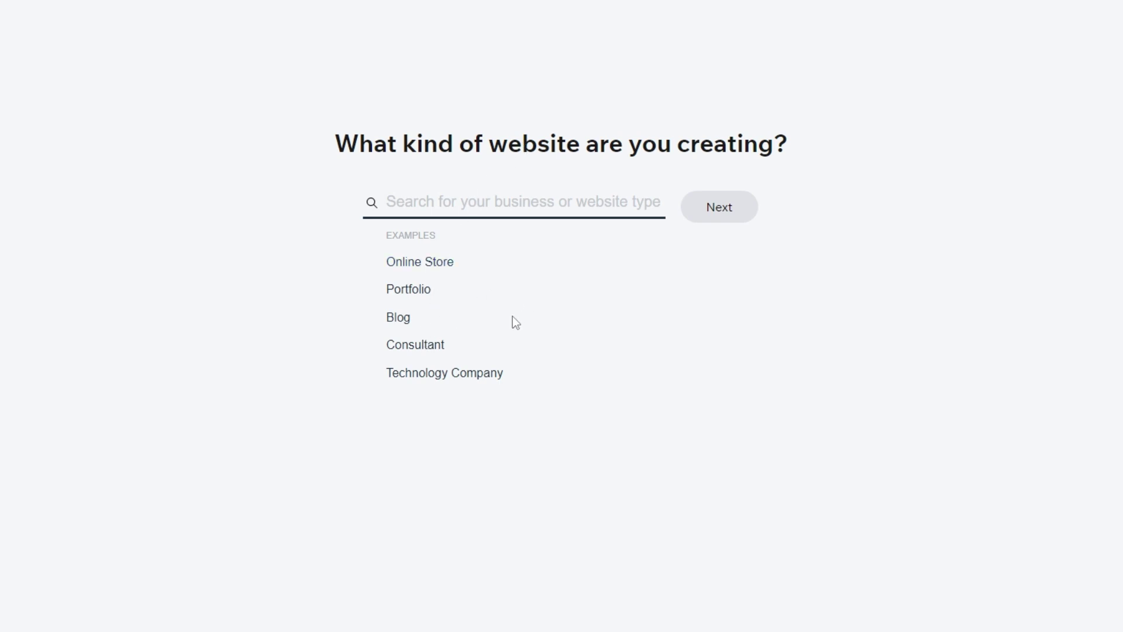
pyautogui.click(403, 323)
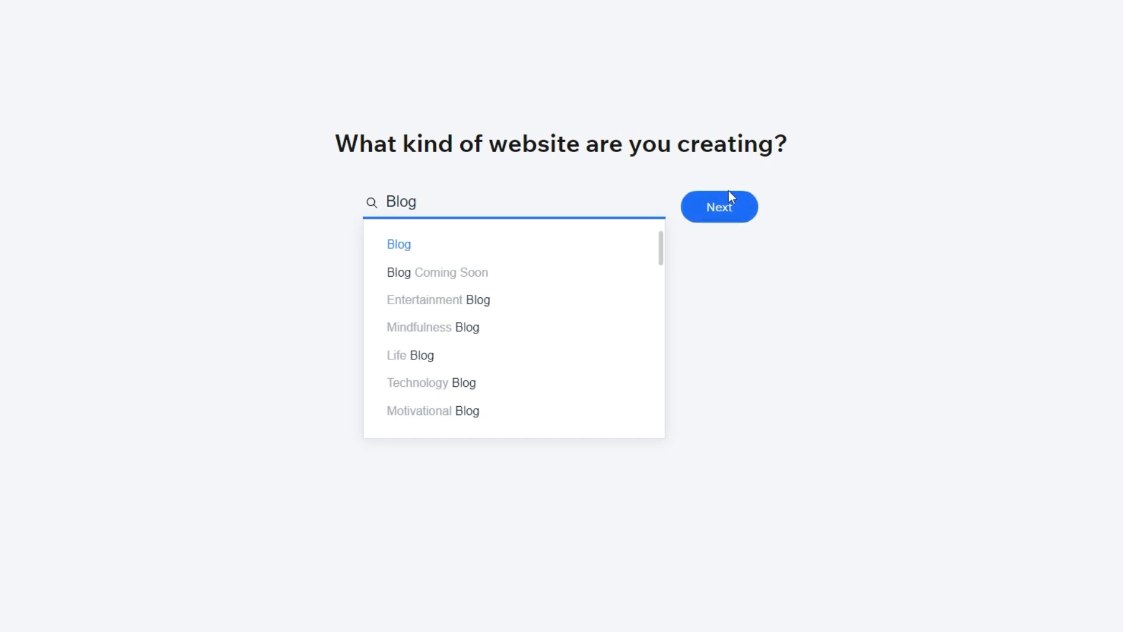
pyautogui.click(718, 208)
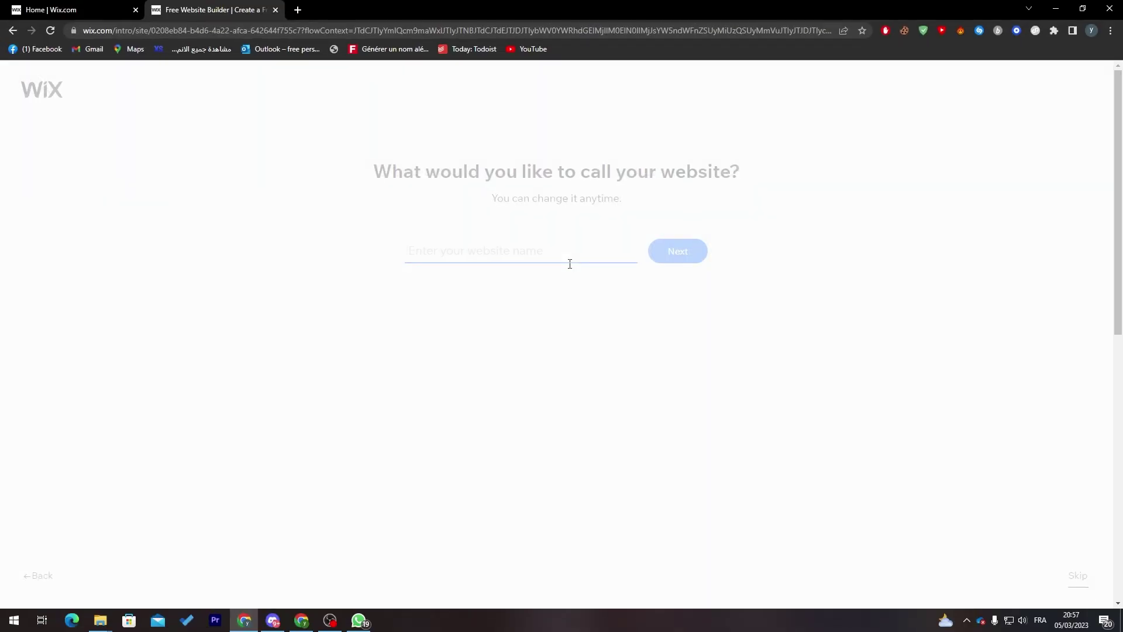
pyautogui.click(473, 252)
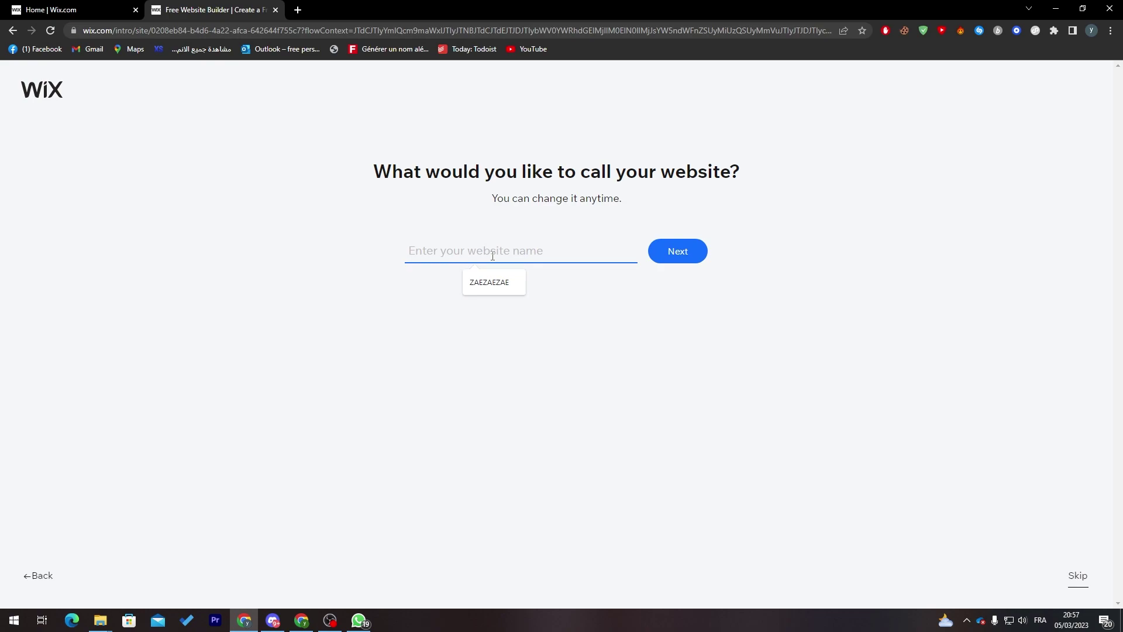
pyautogui.write('Forum')
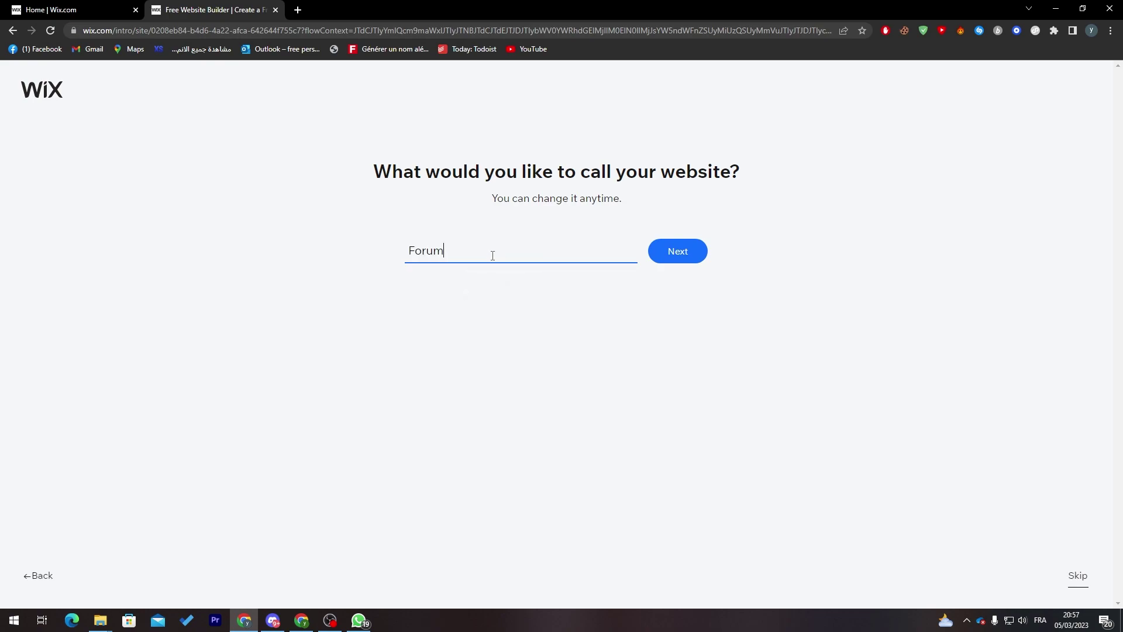
pyautogui.click(686, 258)
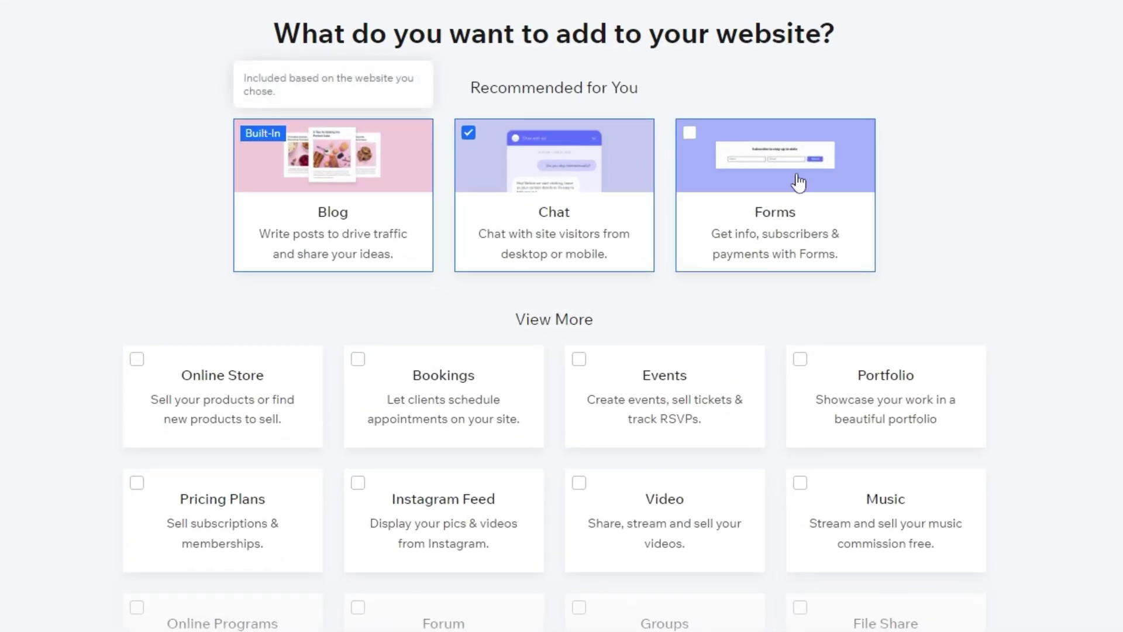
# Add Forms, File Share and Bookings to the site's features and confirm.
pyautogui.click(688, 141)
pyautogui.scroll(-4, 639, 345)
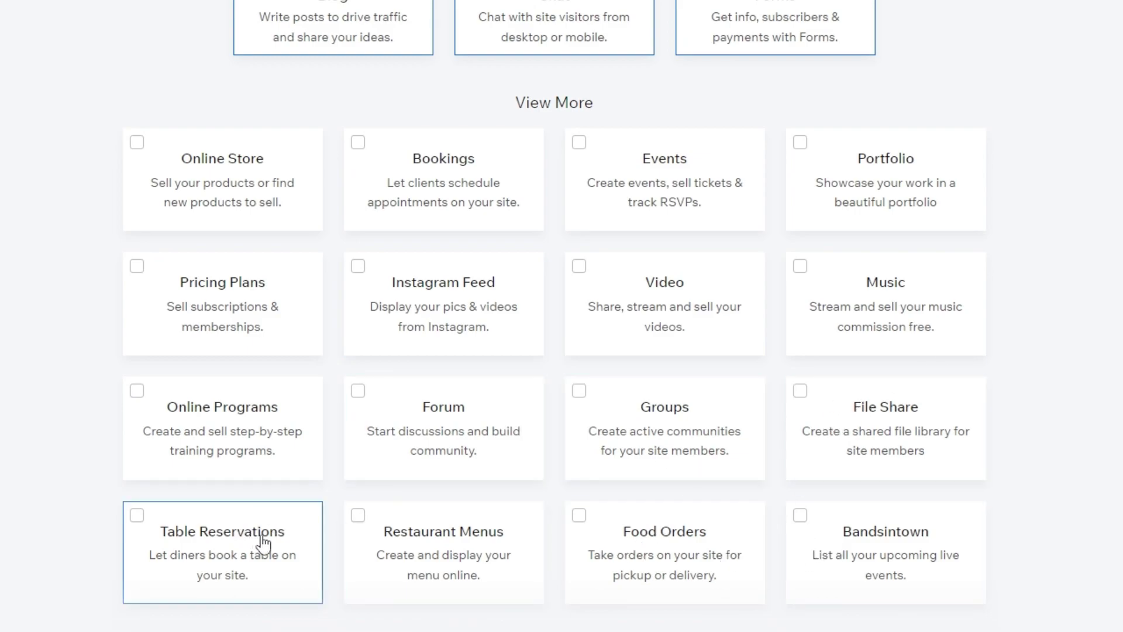
pyautogui.click(883, 422)
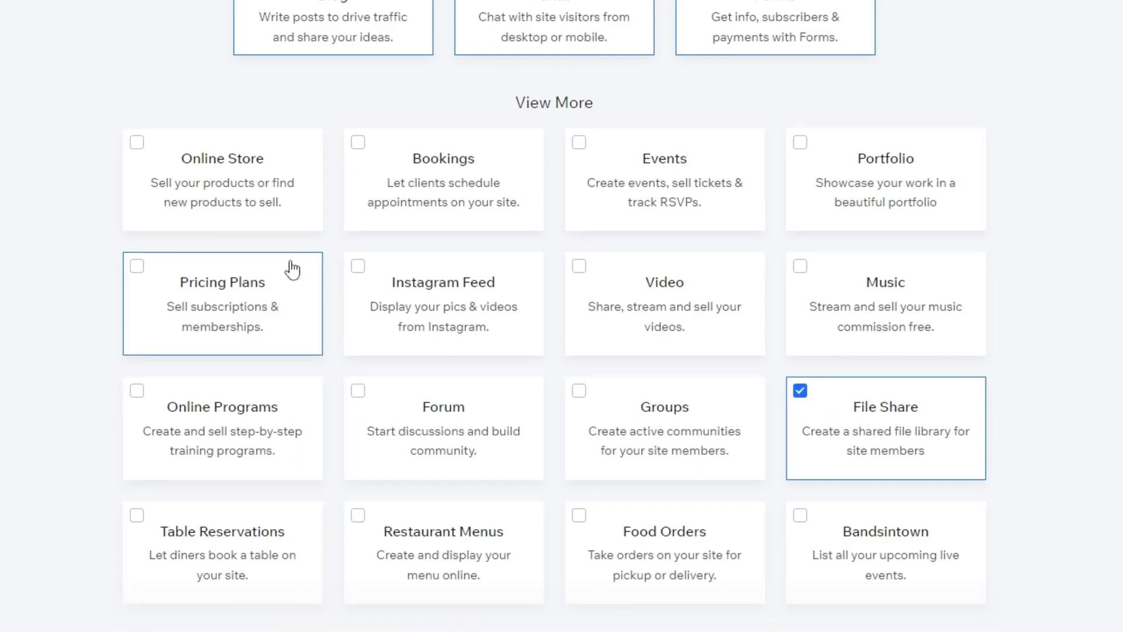
pyautogui.click(434, 157)
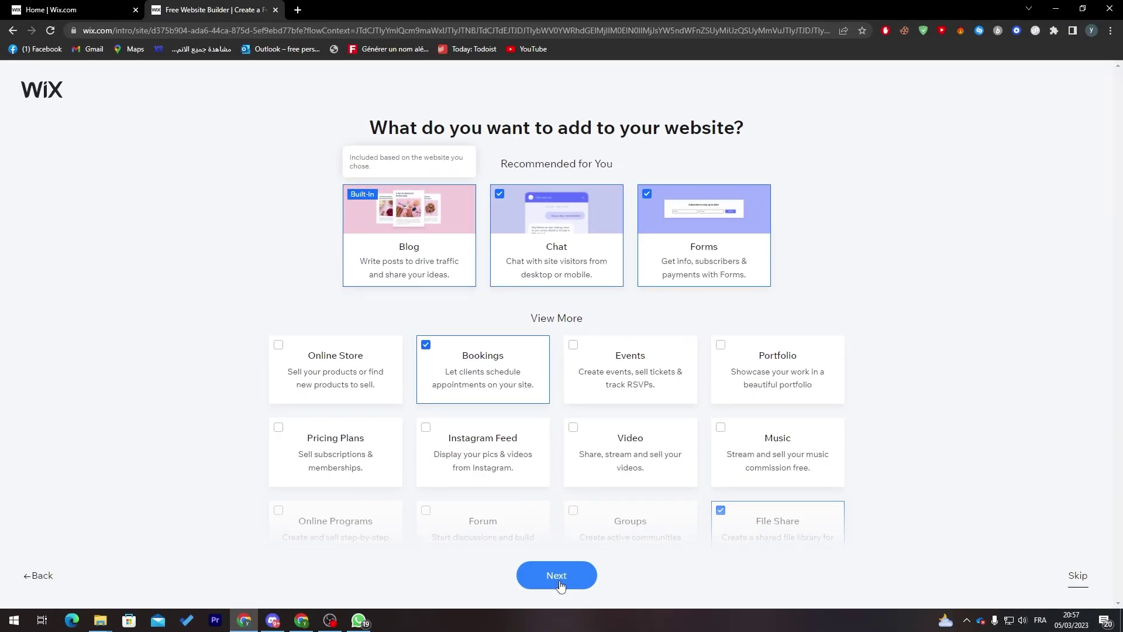
pyautogui.click(561, 584)
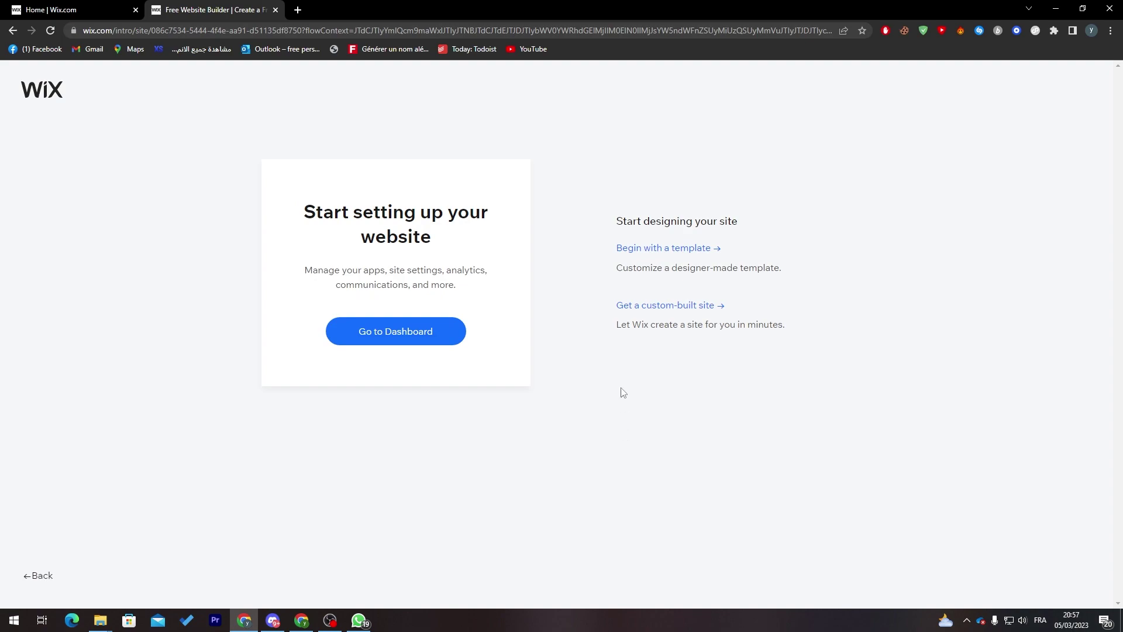
# Start from a template and browse the Blog templates to the Wellness Blog design.
pyautogui.click(661, 249)
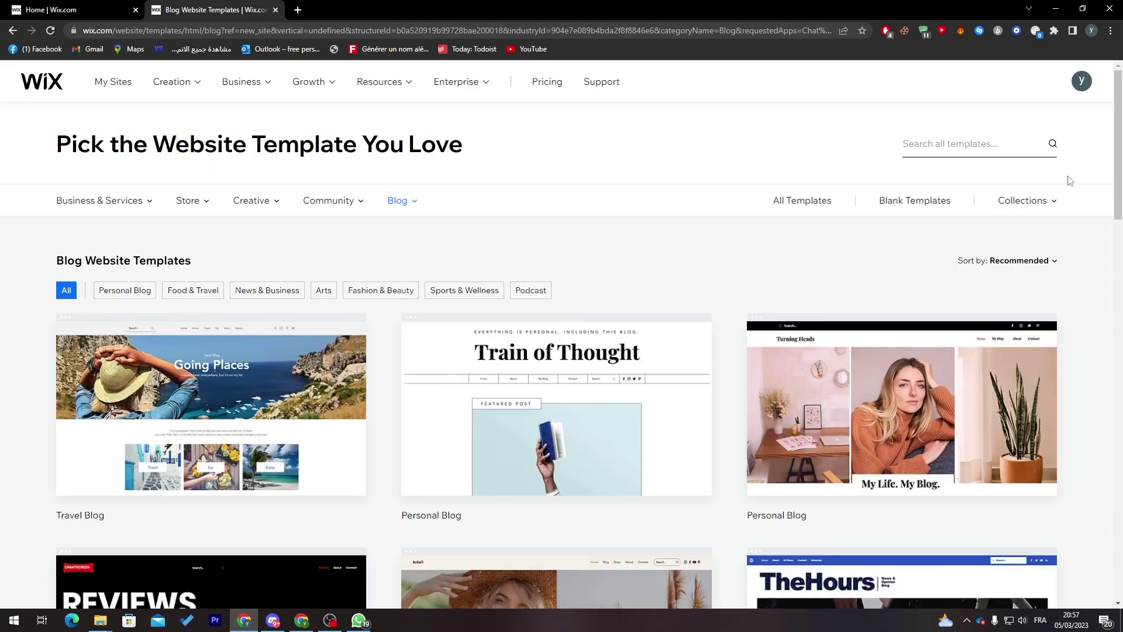
pyautogui.scroll(-6, 1076, 255)
pyautogui.scroll(-4, 1047, 315)
pyautogui.scroll(-3, 1047, 316)
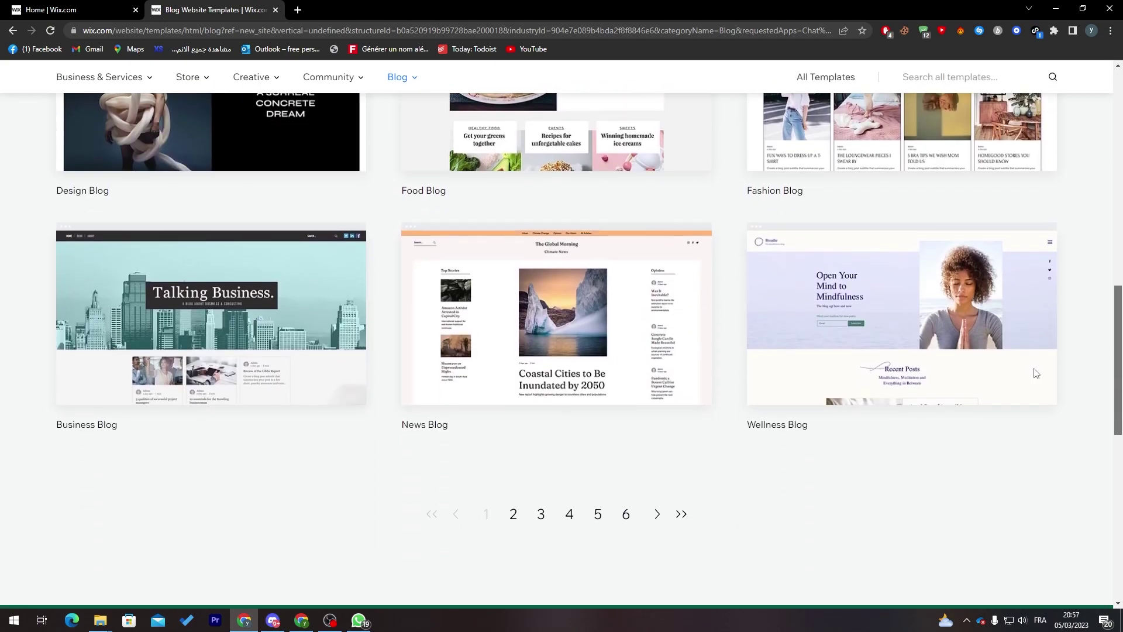
pyautogui.scroll(15, 314, 270)
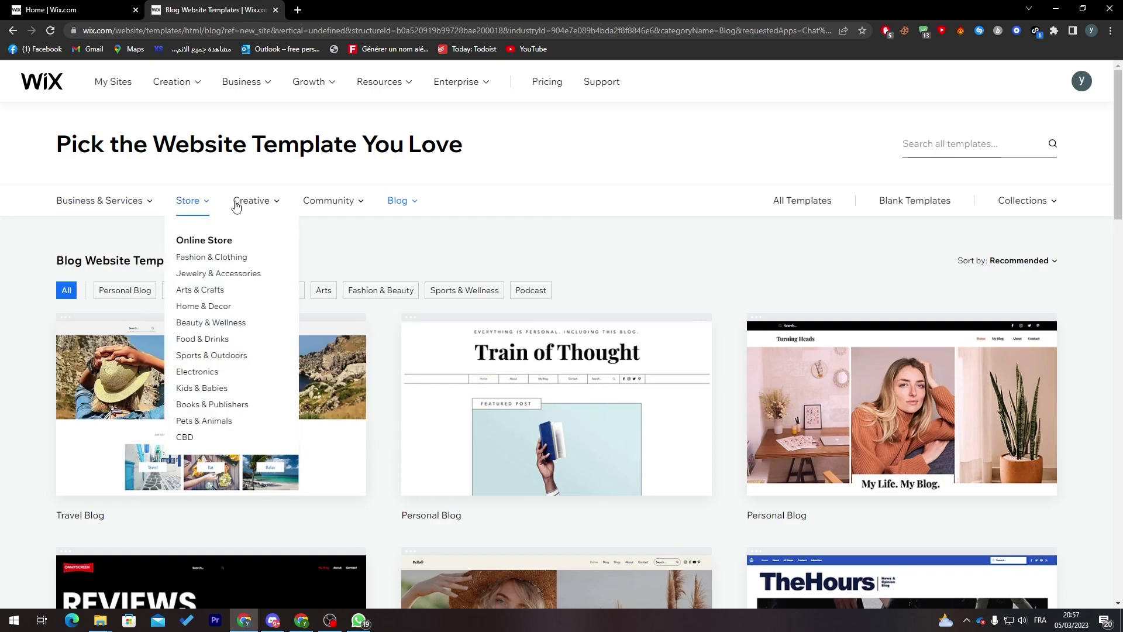
pyautogui.moveTo(266, 210)
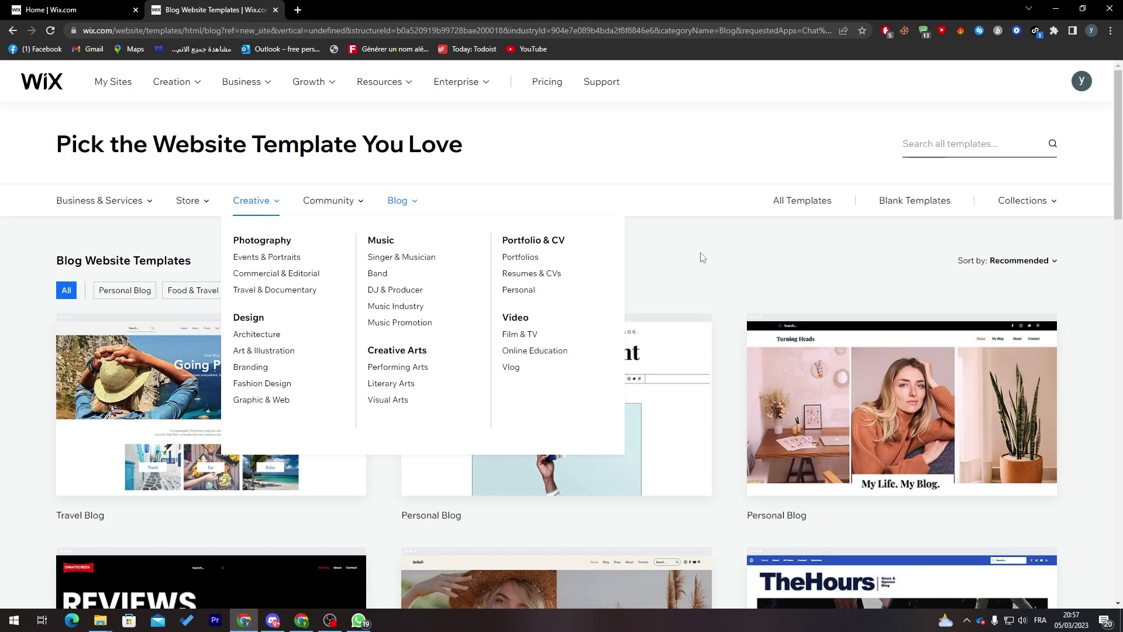
pyautogui.scroll(-8, 762, 271)
pyautogui.moveTo(1120, 257); pyautogui.dragTo(1091, 343)
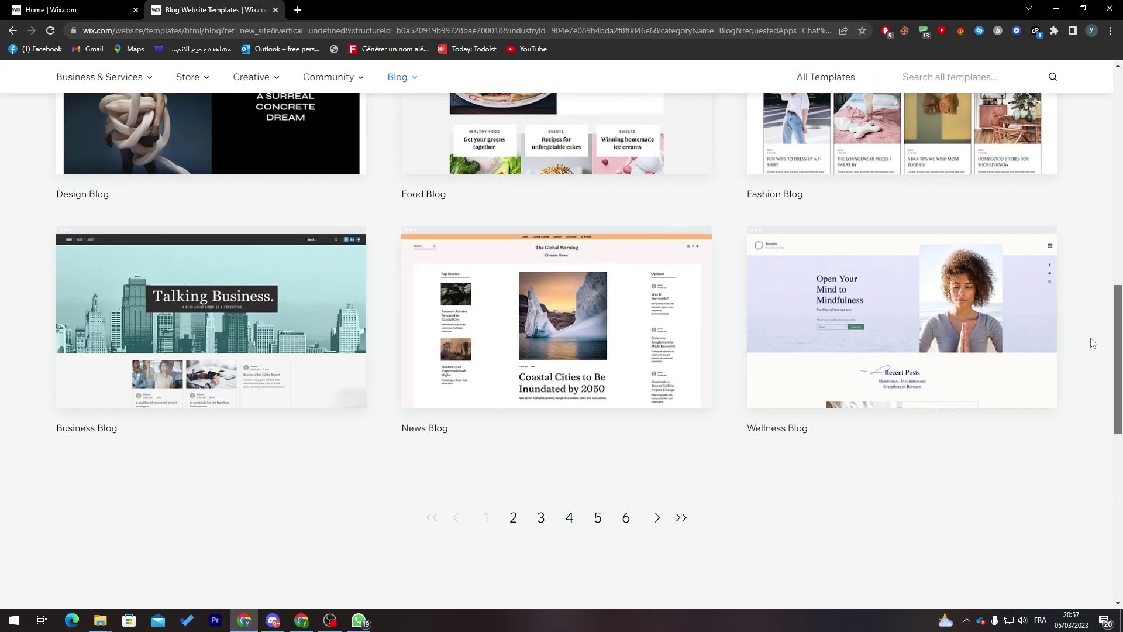
pyautogui.moveTo(989, 358)
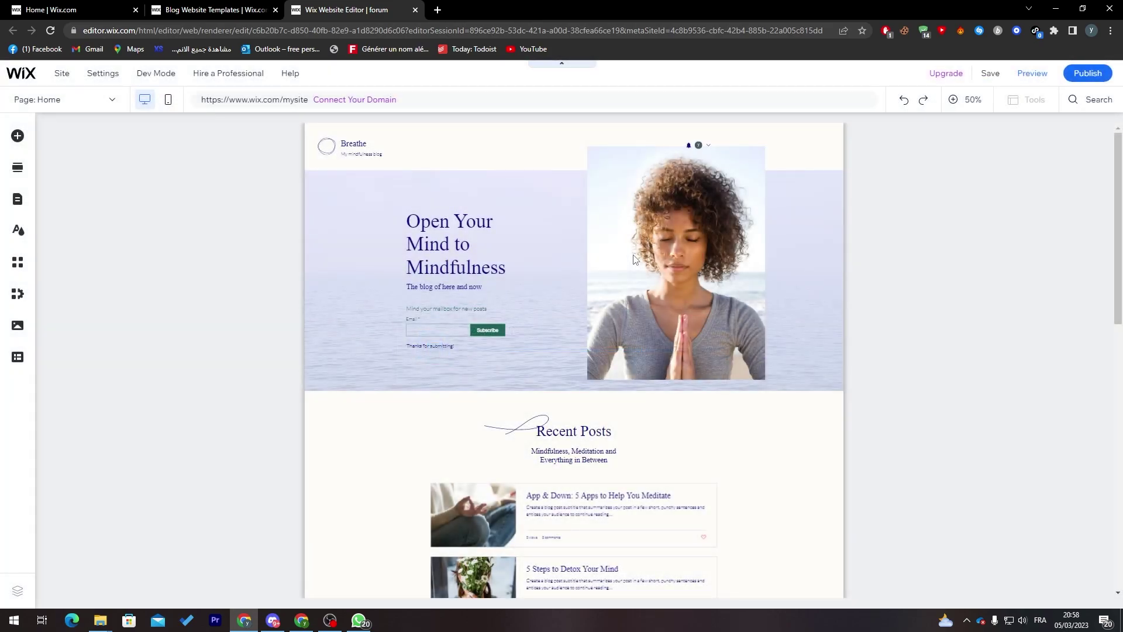
# Use the Add Section button above the Buddha quote to open the section library.
pyautogui.moveTo(431, 215)
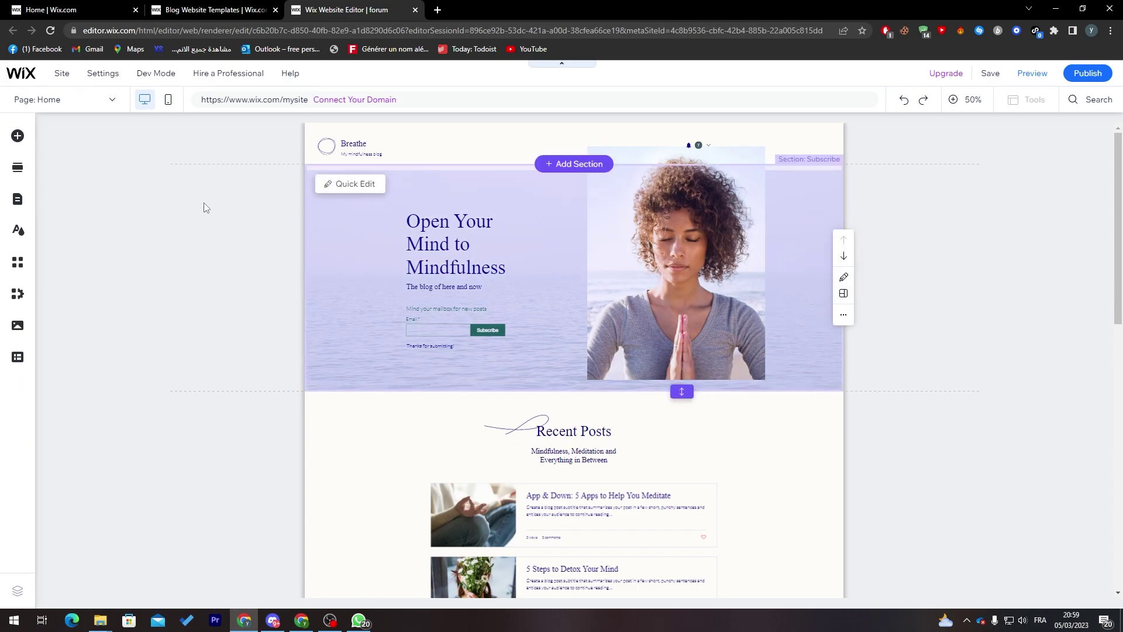
pyautogui.moveTo(1118, 293); pyautogui.dragTo(1074, 570)
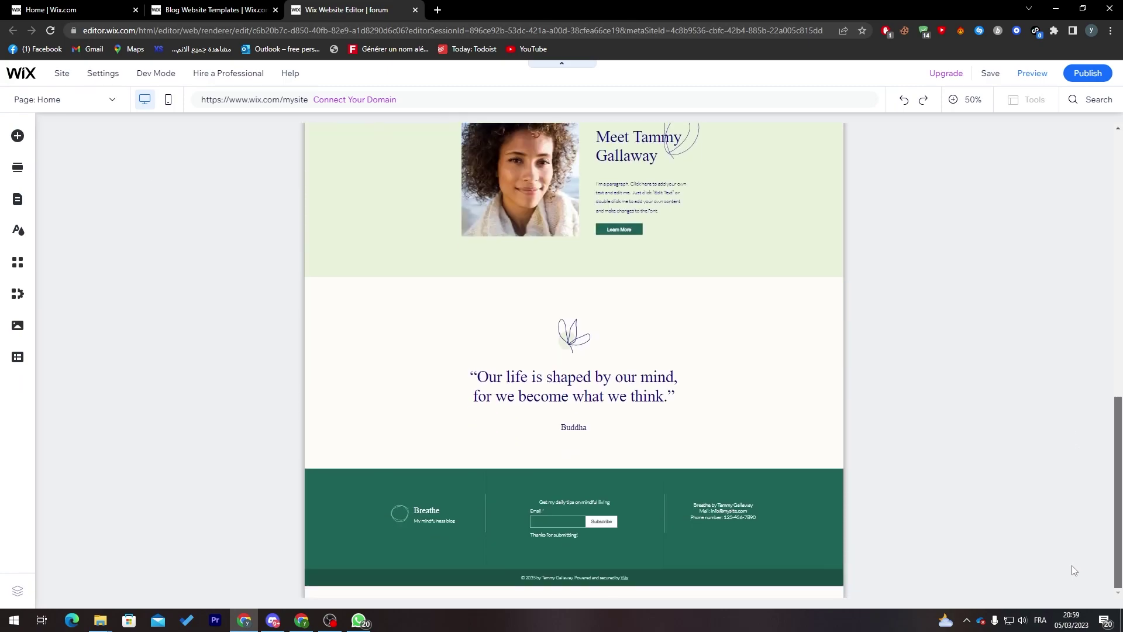
pyautogui.scroll(1, 1065, 527)
pyautogui.click(563, 341)
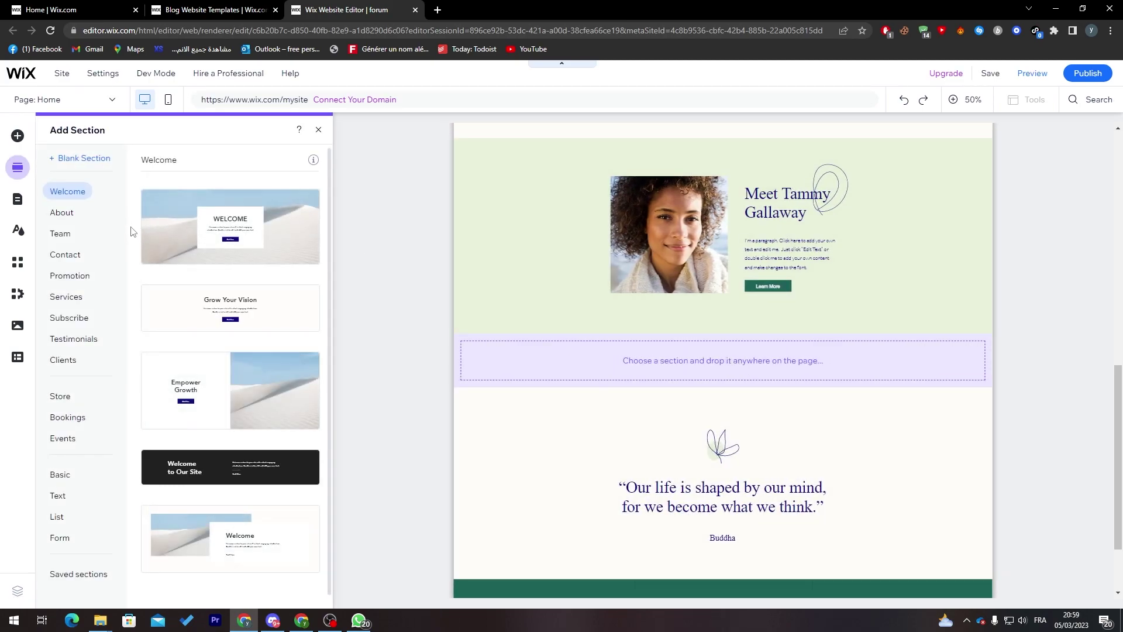
# Add the Job Application layout from the Form section designs.
pyautogui.click(66, 538)
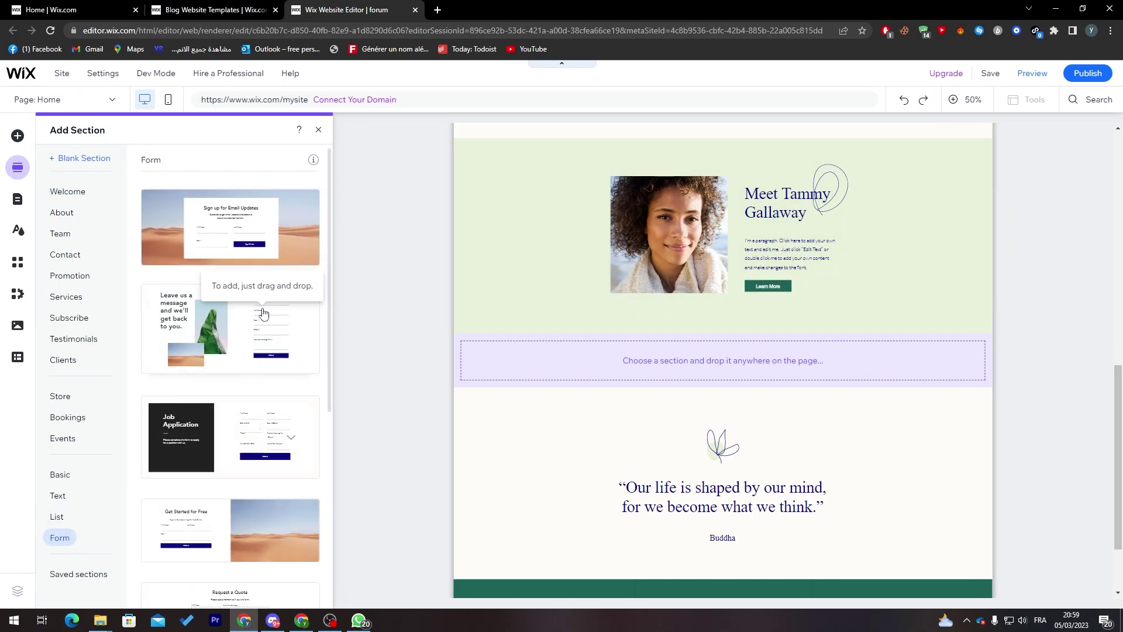
pyautogui.click(175, 447)
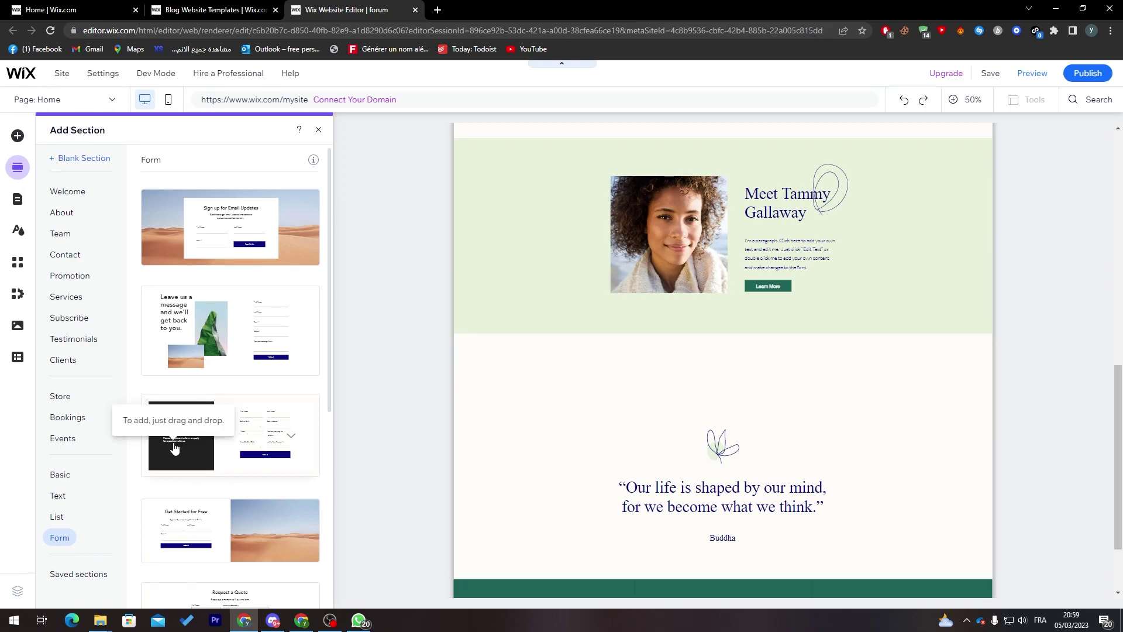
pyautogui.click(174, 448)
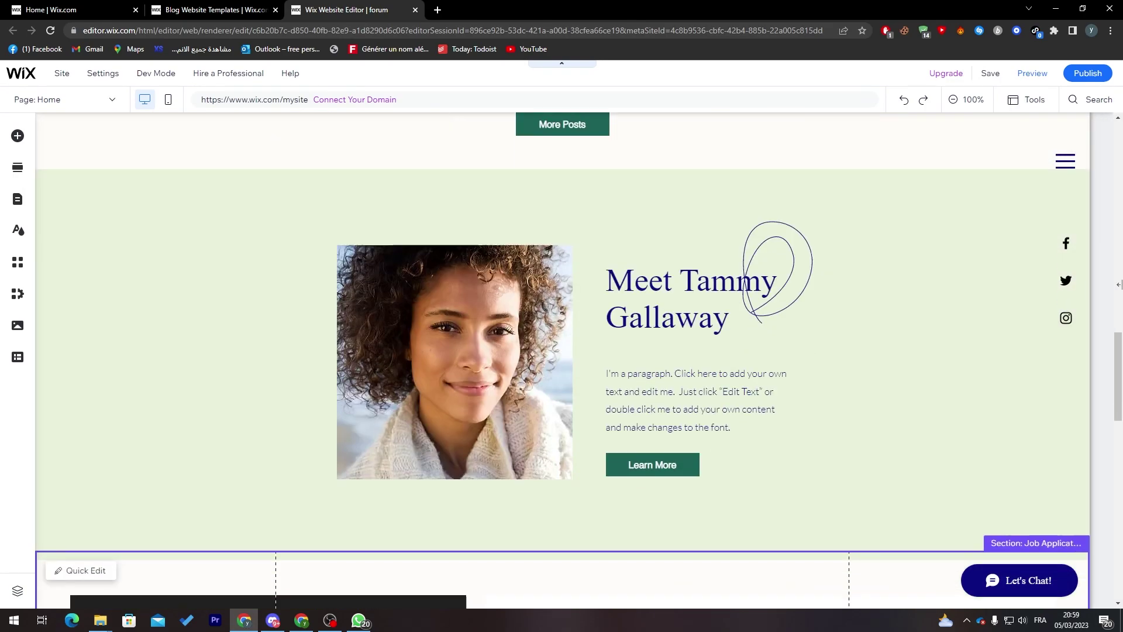
# Set the Job Application section's left column background to the ladder worker photo.
pyautogui.click(404, 332)
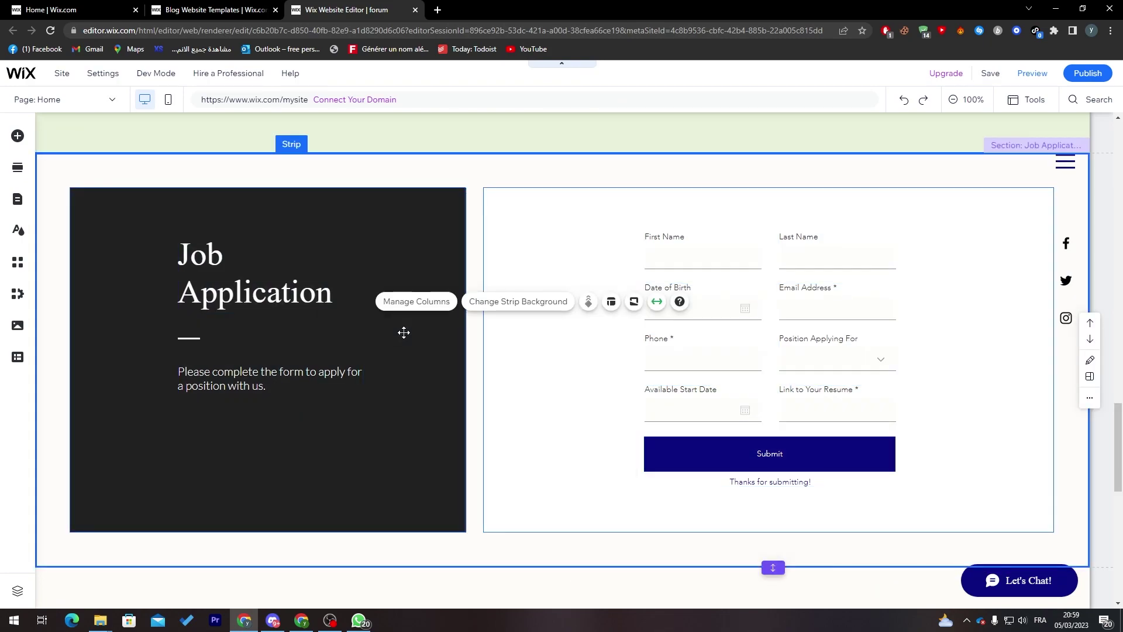
pyautogui.click(399, 244)
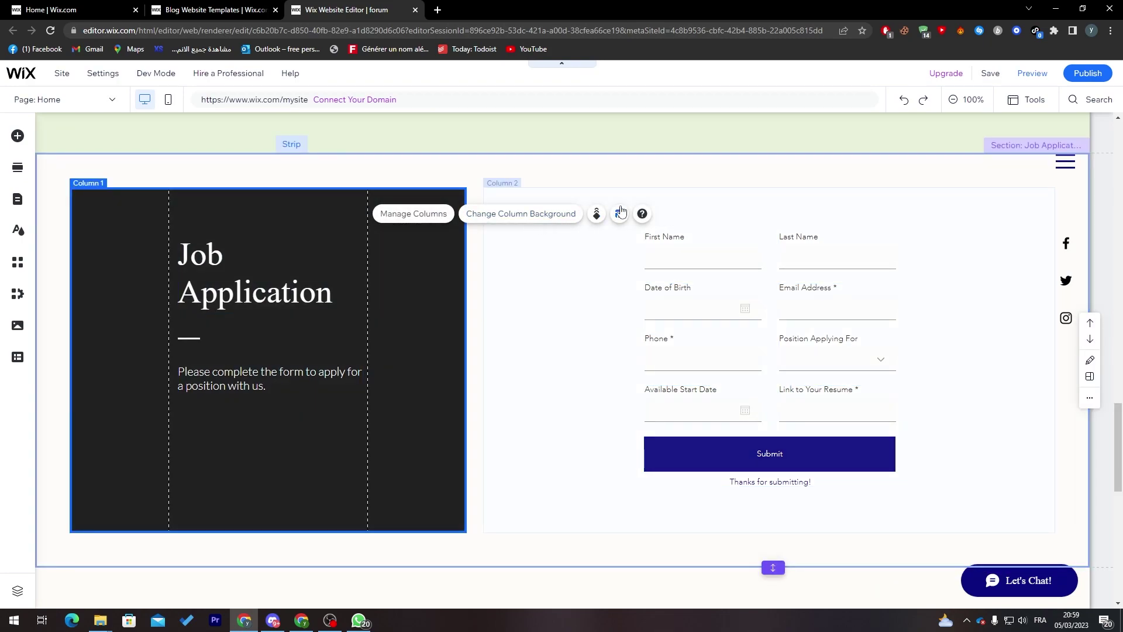
pyautogui.click(499, 215)
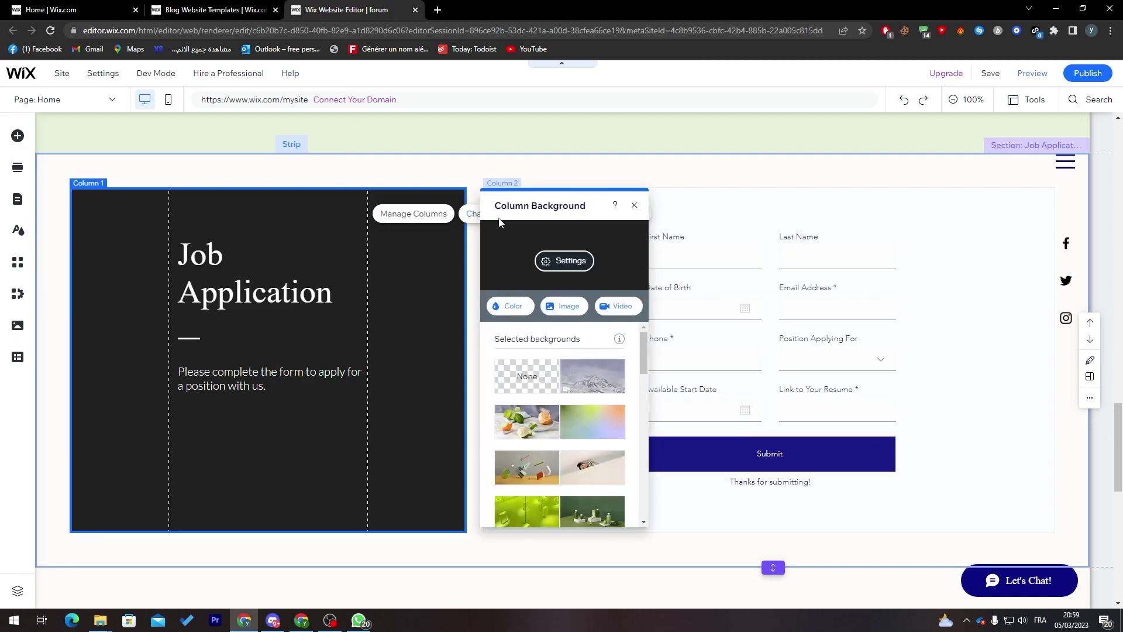
pyautogui.scroll(-5, 635, 392)
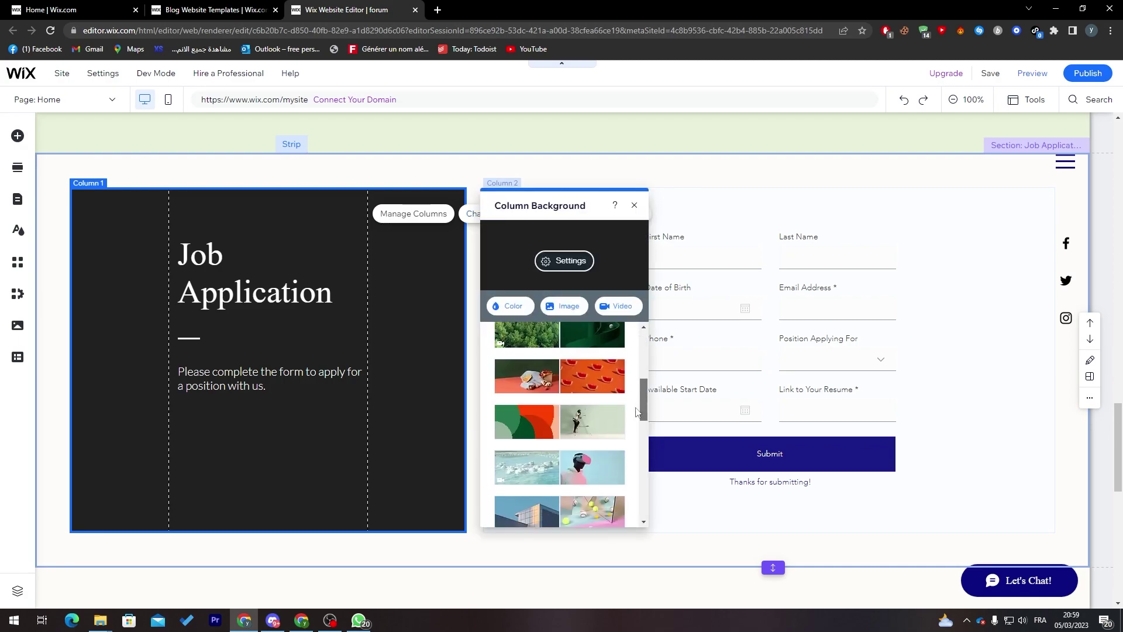
pyautogui.scroll(-3, 637, 411)
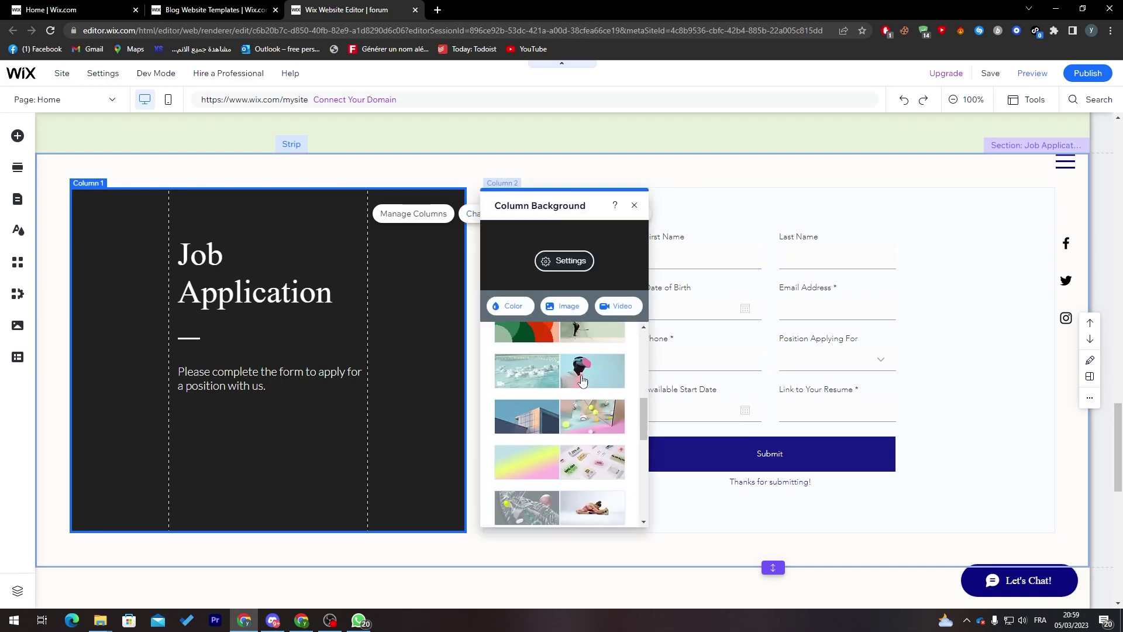
pyautogui.click(582, 381)
# Replace the 'Job Application' heading with 'Contact Forum' and start deleting its ending.
pyautogui.click(384, 550)
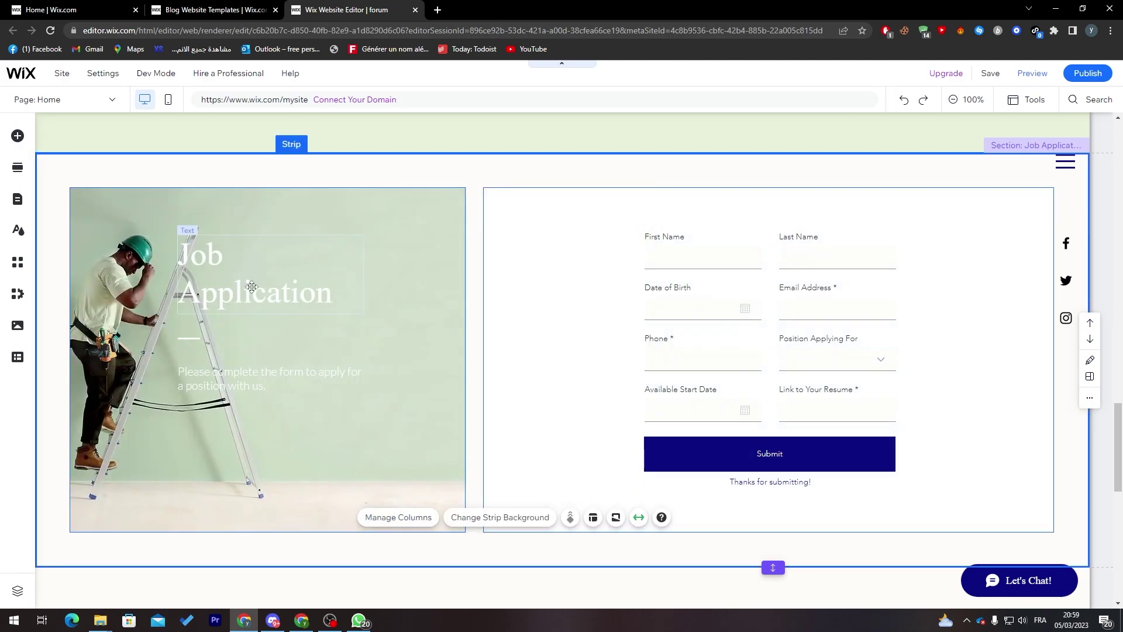
pyautogui.click(252, 286)
pyautogui.click(244, 279)
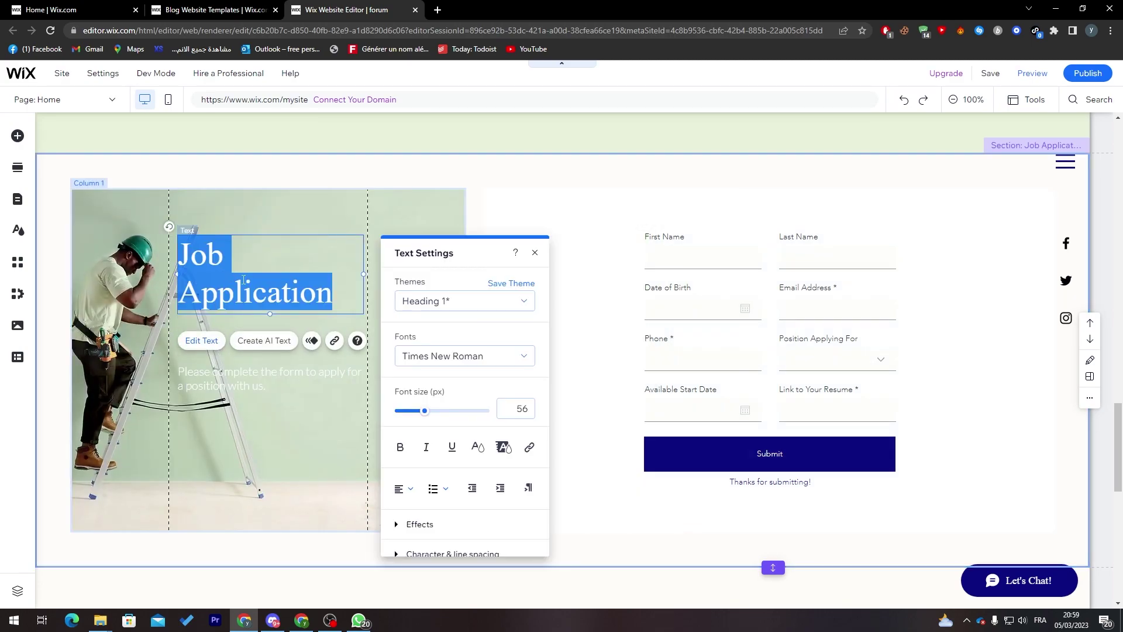
pyautogui.write('Contact F')
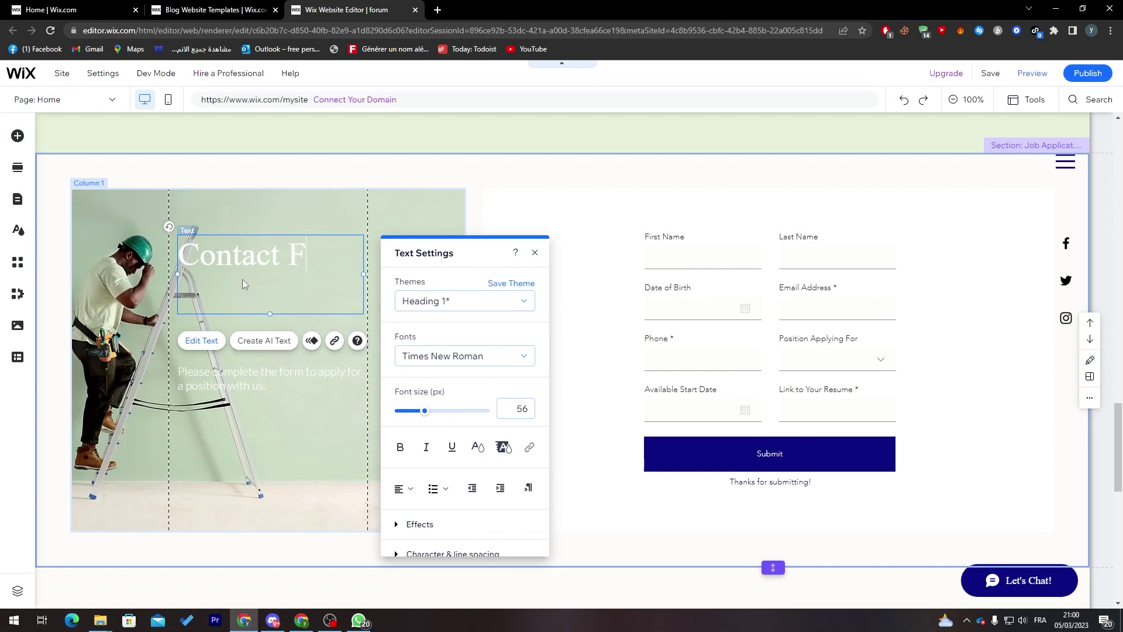
pyautogui.write('orum')
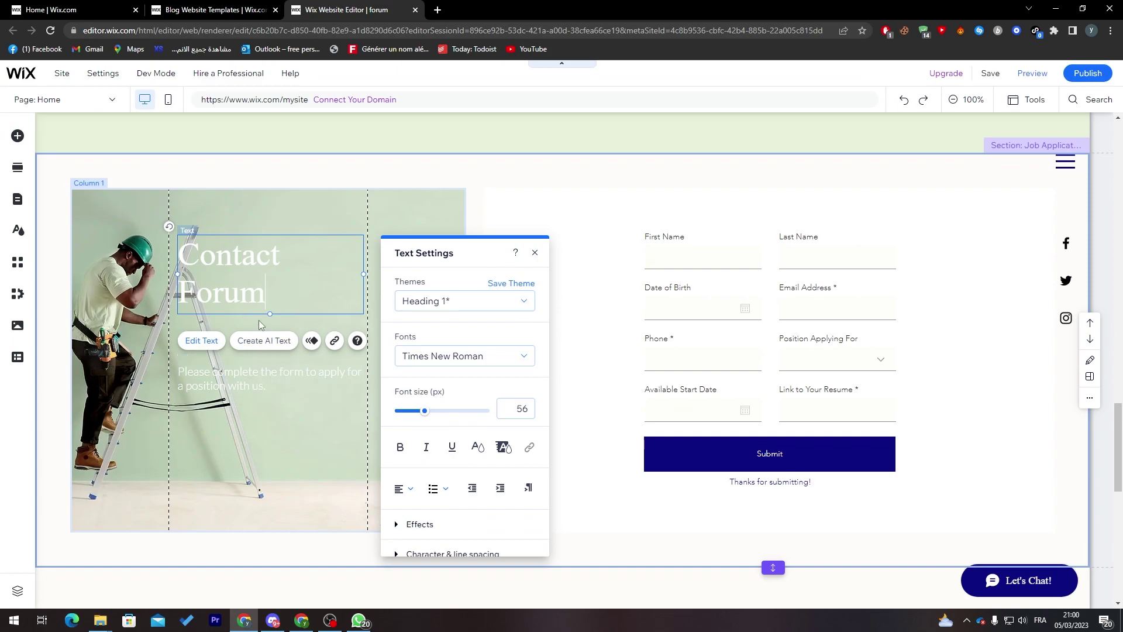
pyautogui.press('BackSpace')
pyautogui.press('BackSpace')
# Correct the heading to 'Contact Form' and make it bold.
pyautogui.write('lm')
pyautogui.press('BackSpace')
pyautogui.press('BackSpace')
pyautogui.write('m')
pyautogui.hotkey('ctrl', 'a')
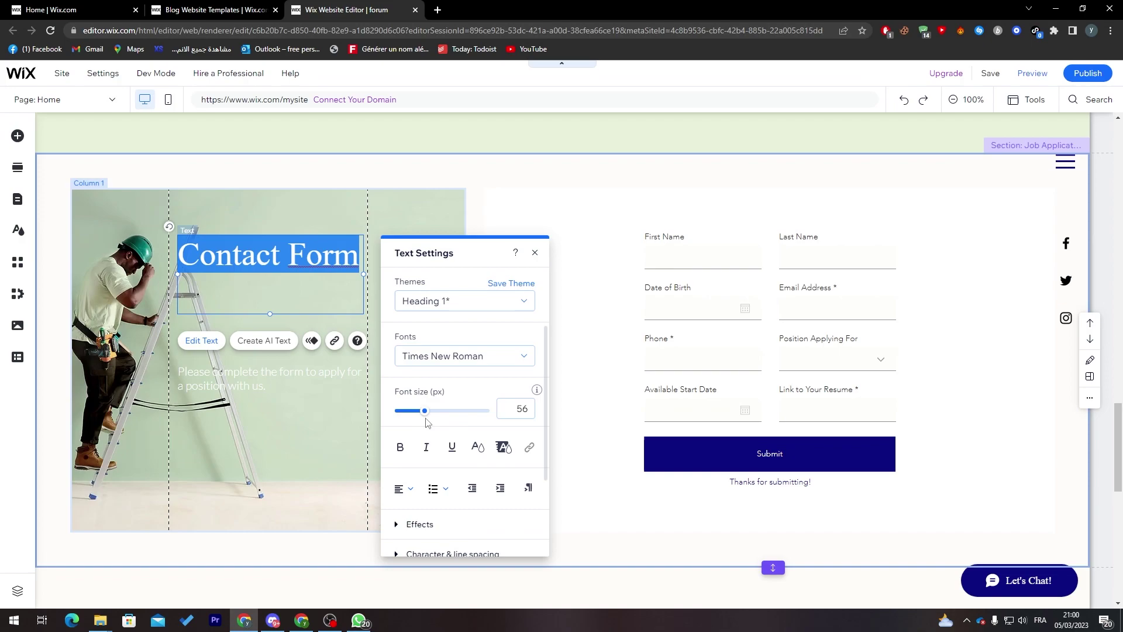
pyautogui.moveTo(547, 422); pyautogui.dragTo(550, 372)
pyautogui.moveTo(545, 423); pyautogui.dragTo(546, 430)
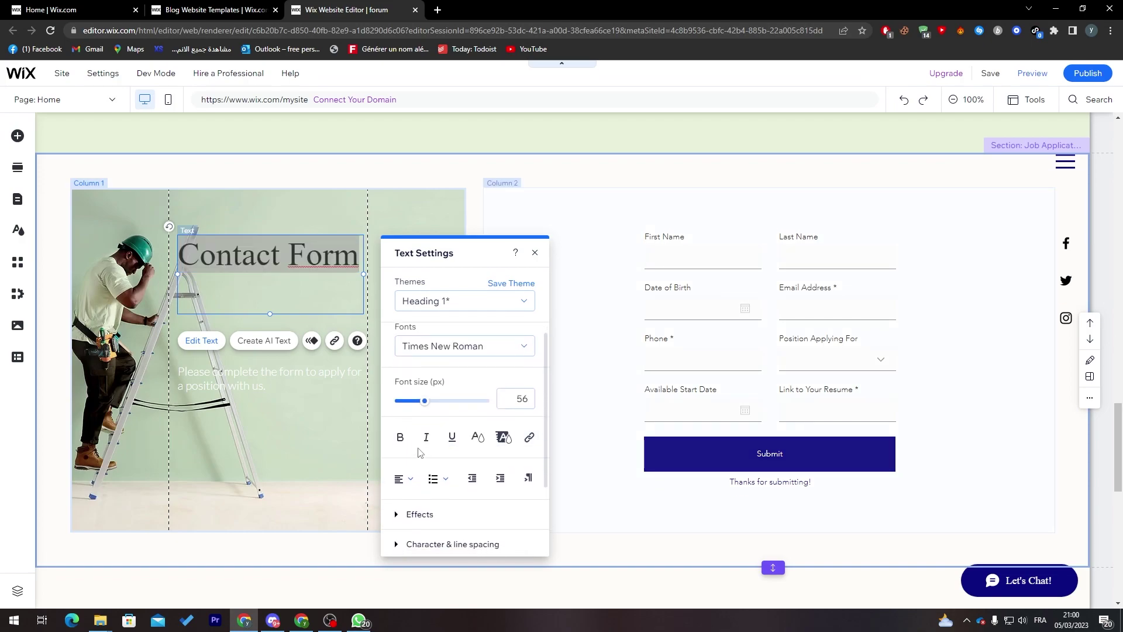
pyautogui.click(393, 437)
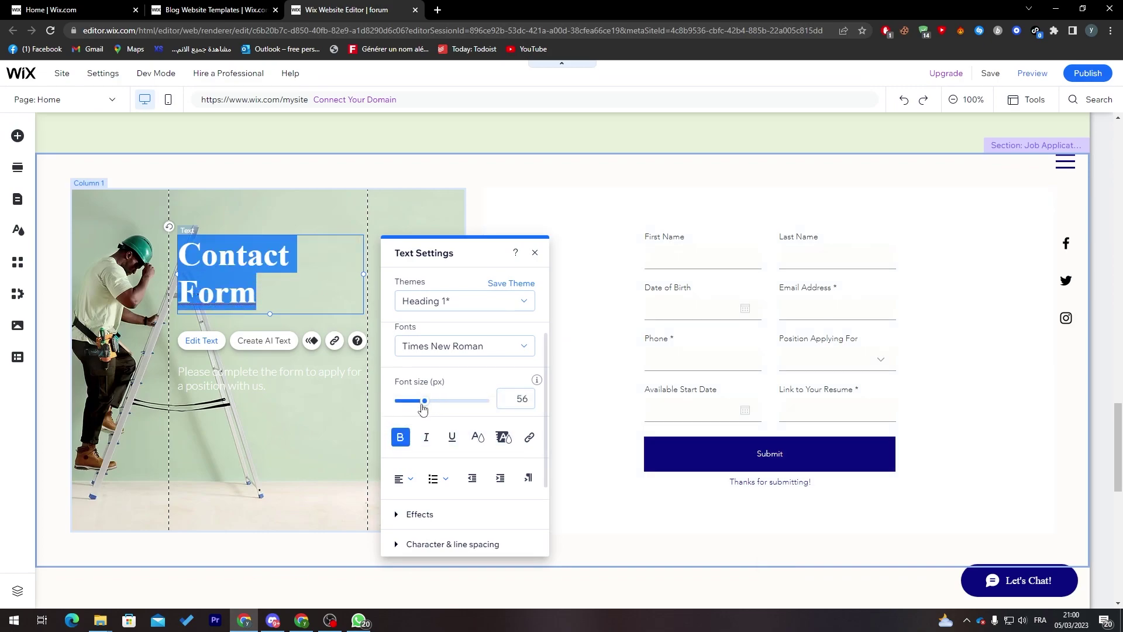
# Change the heading's text colour to dark grey #212121.
pyautogui.moveTo(544, 355); pyautogui.dragTo(545, 409)
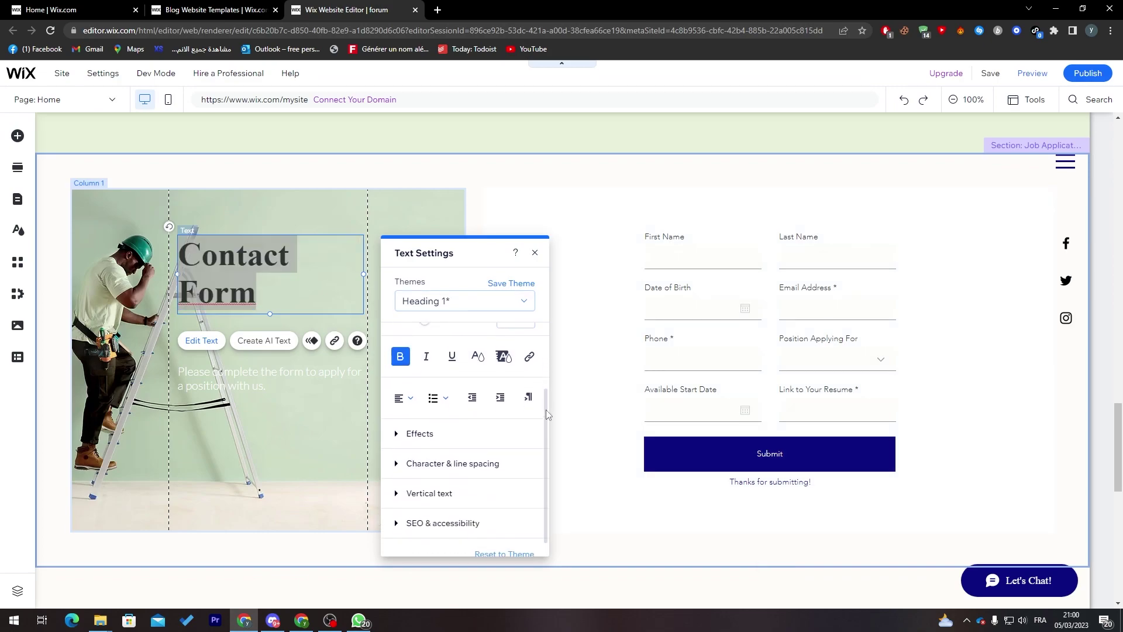
pyautogui.click(419, 359)
pyautogui.click(450, 449)
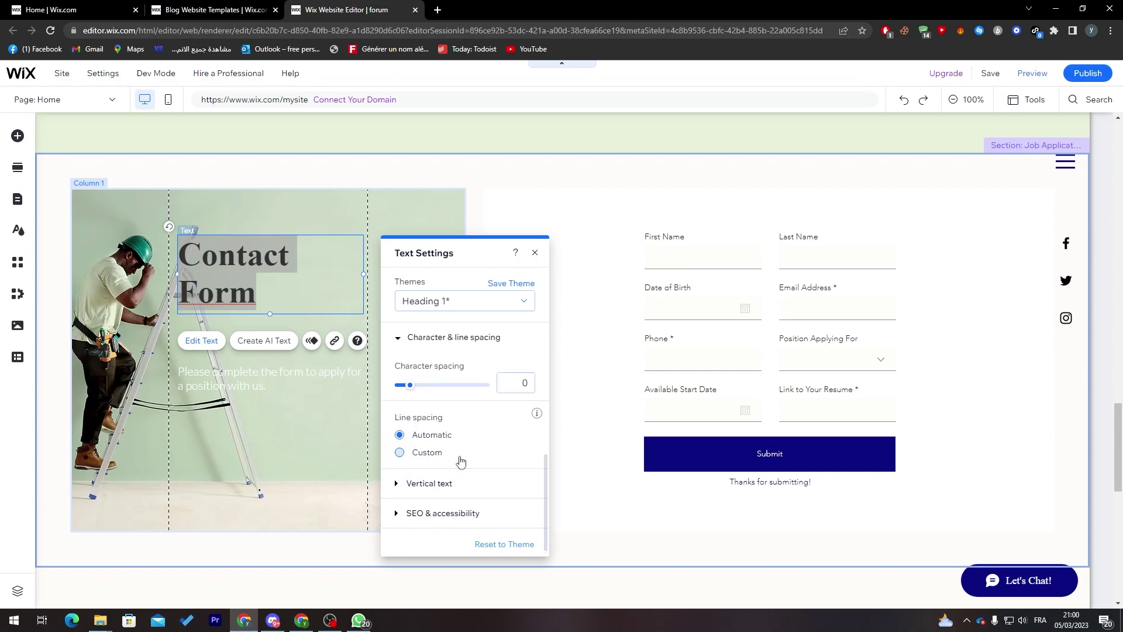
pyautogui.click(449, 479)
pyautogui.click(442, 507)
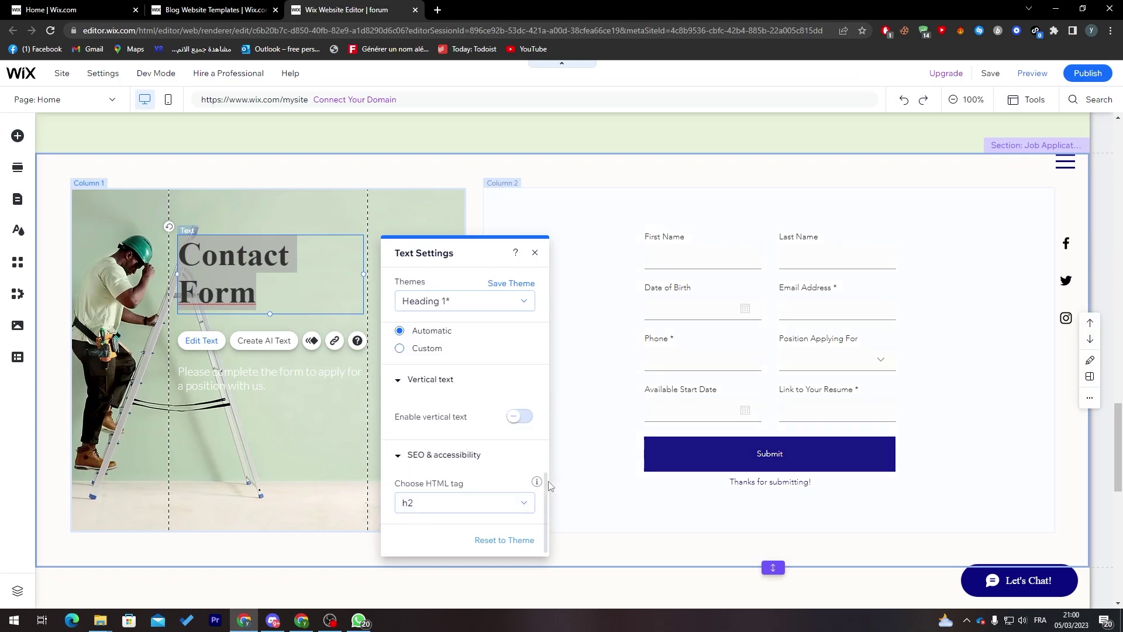
pyautogui.scroll(6, 537, 352)
pyautogui.scroll(1, 537, 352)
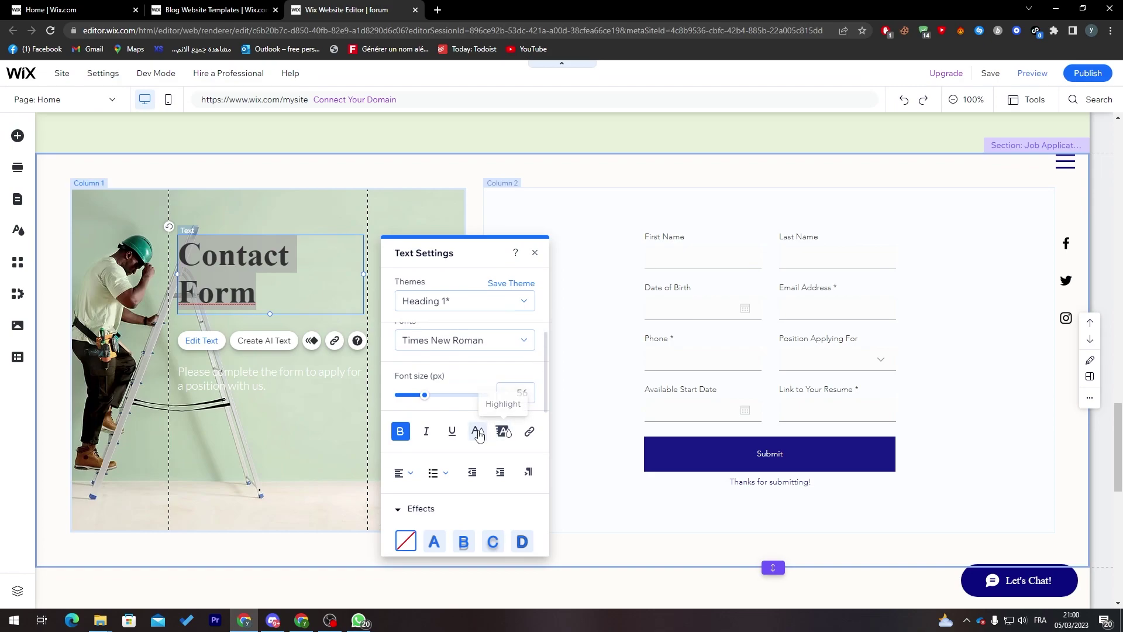
pyautogui.click(476, 431)
pyautogui.click(464, 362)
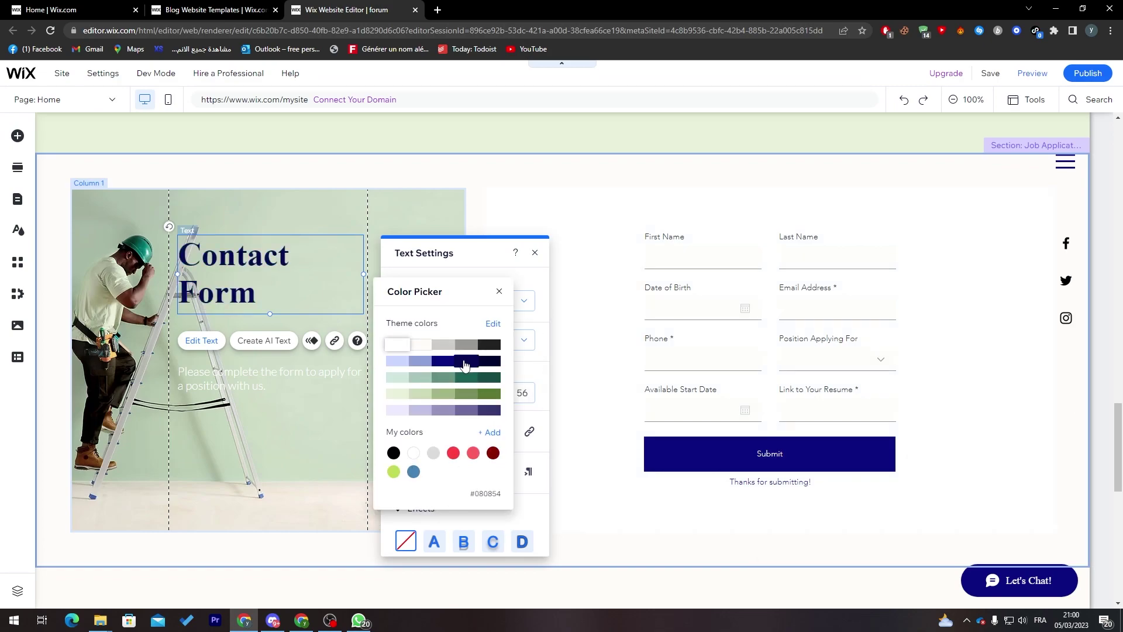
pyautogui.click(499, 341)
pyautogui.click(258, 439)
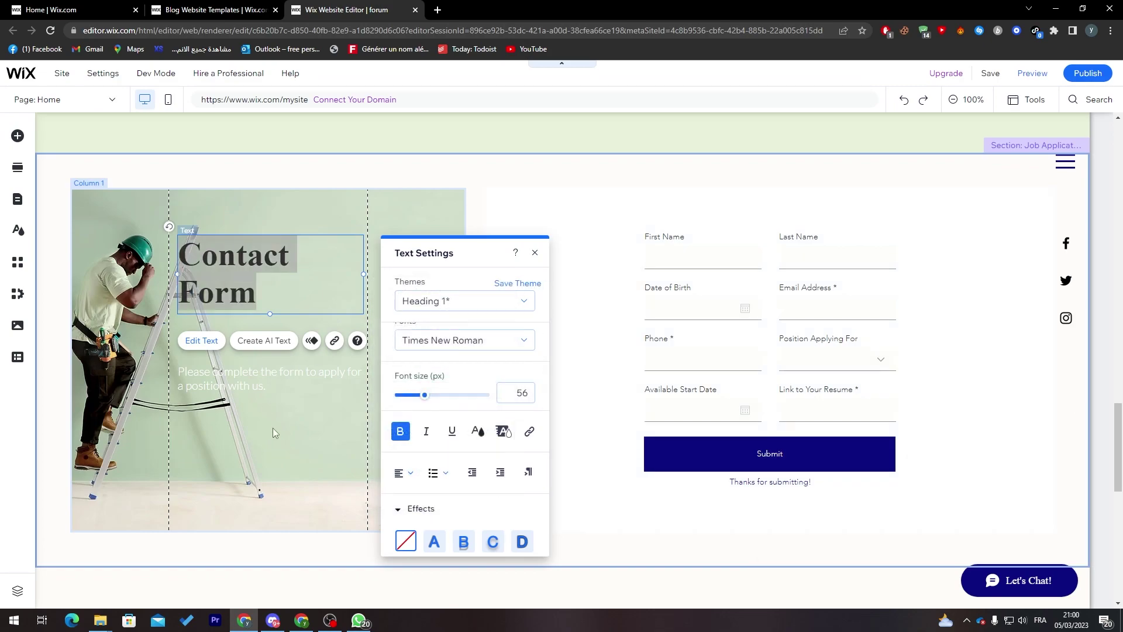
pyautogui.click(555, 422)
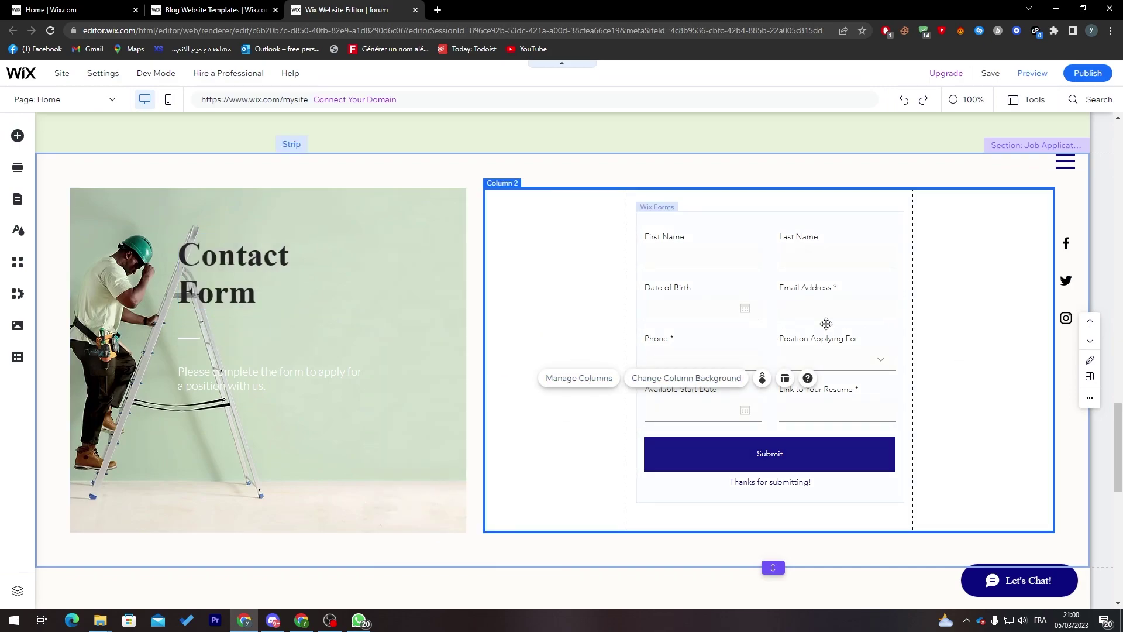
# Apply the Float in entrance animation to the job application form.
pyautogui.click(808, 301)
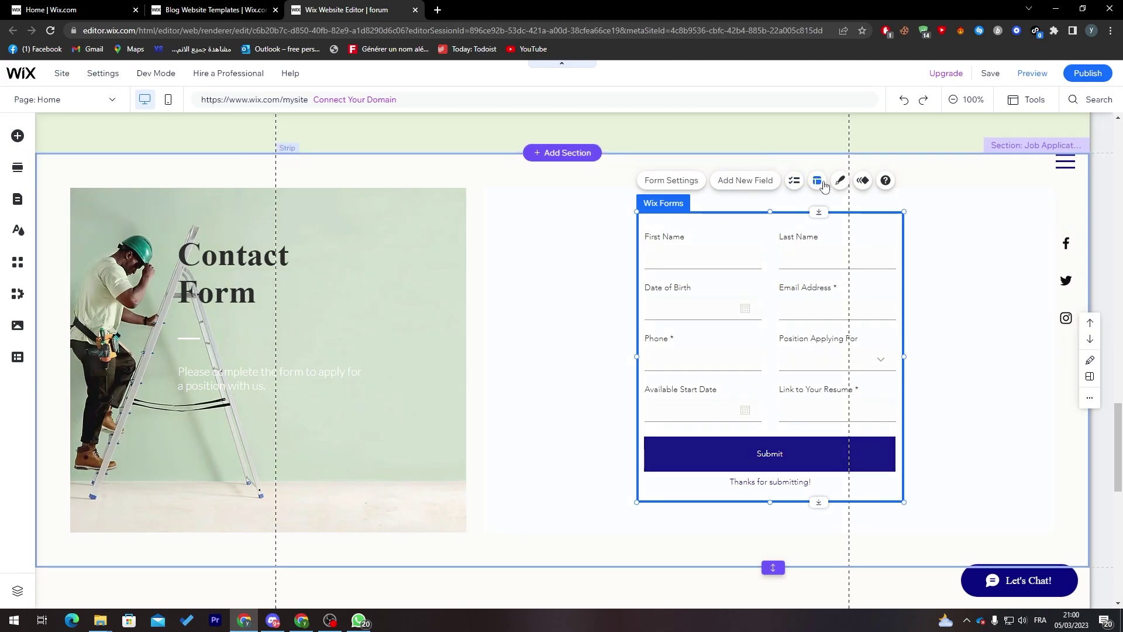
pyautogui.click(863, 183)
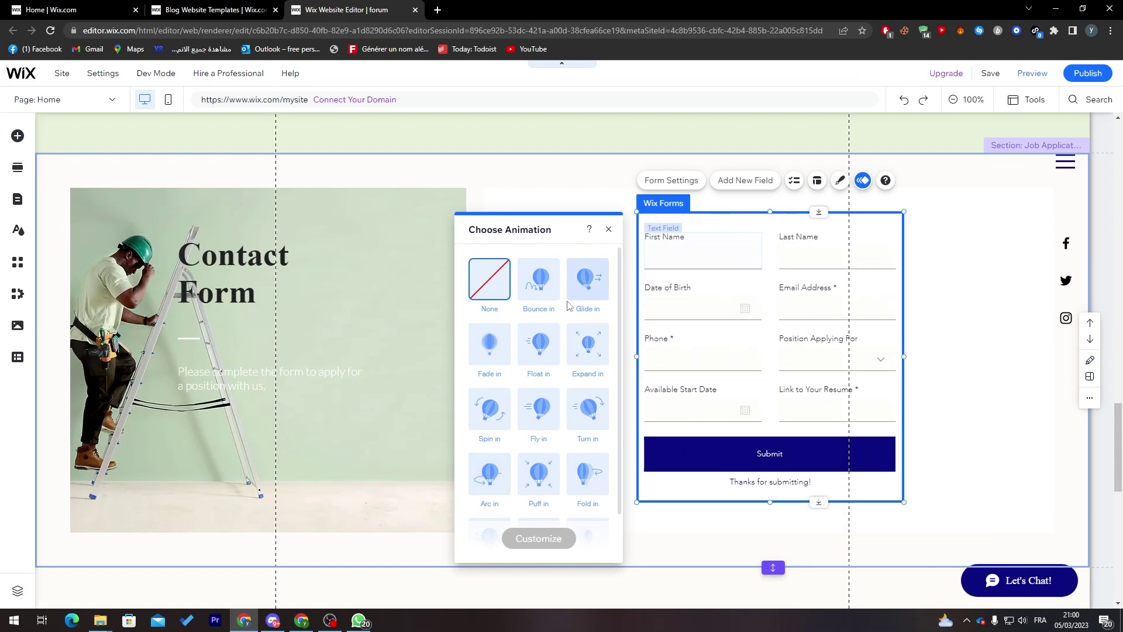
pyautogui.click(538, 344)
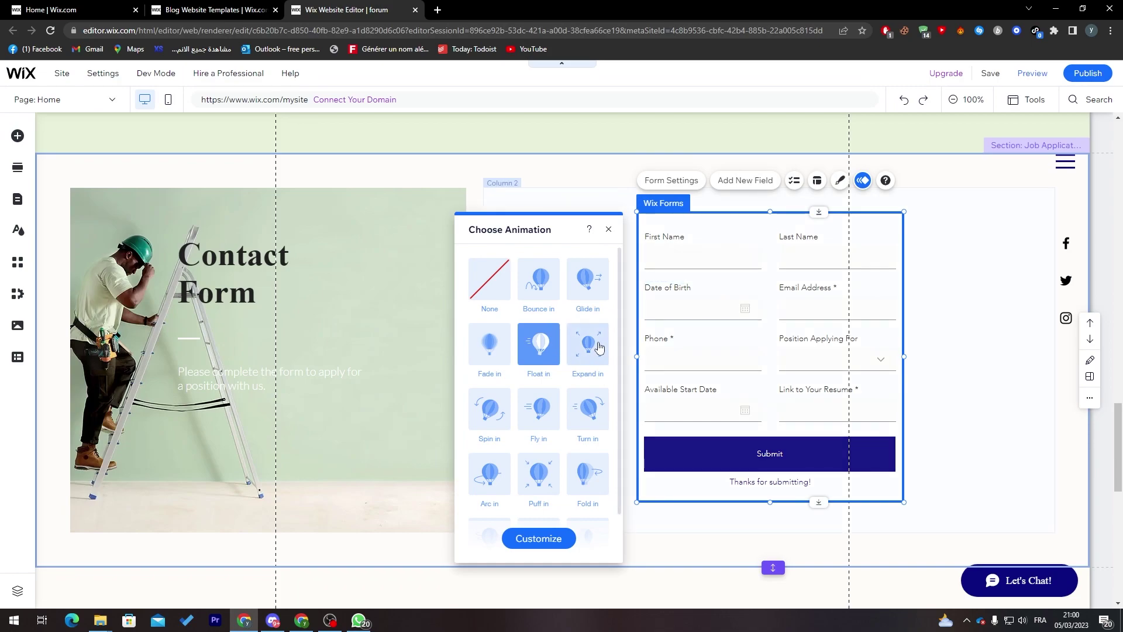
pyautogui.click(935, 284)
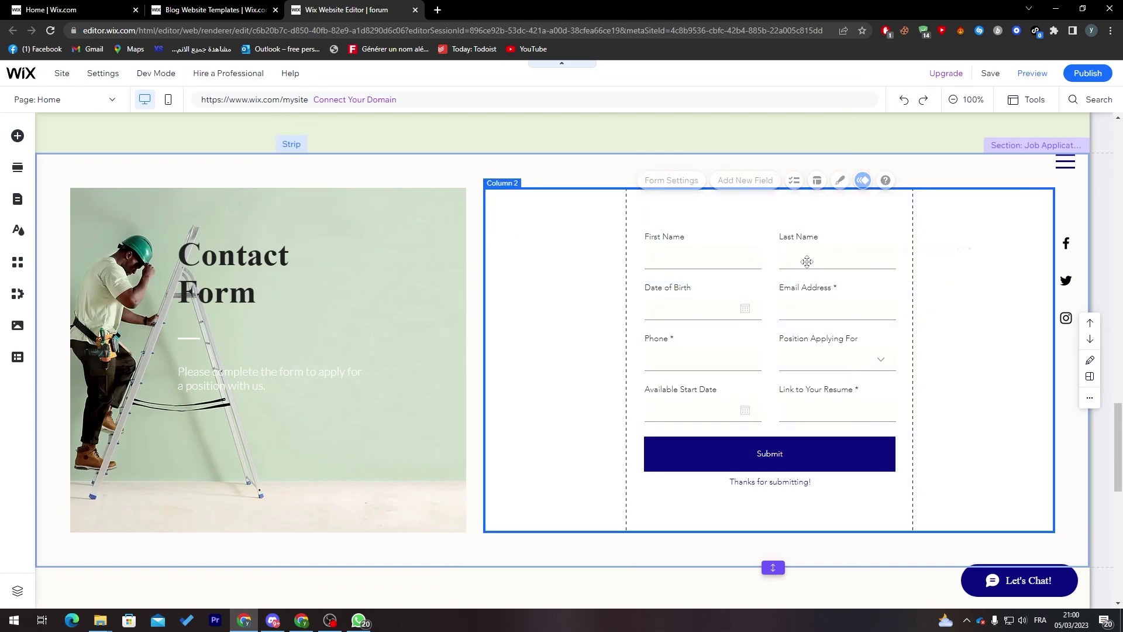
pyautogui.click(713, 252)
# Delete the First Name field and give the Date of Birth field a new date picker design.
pyautogui.click(692, 246)
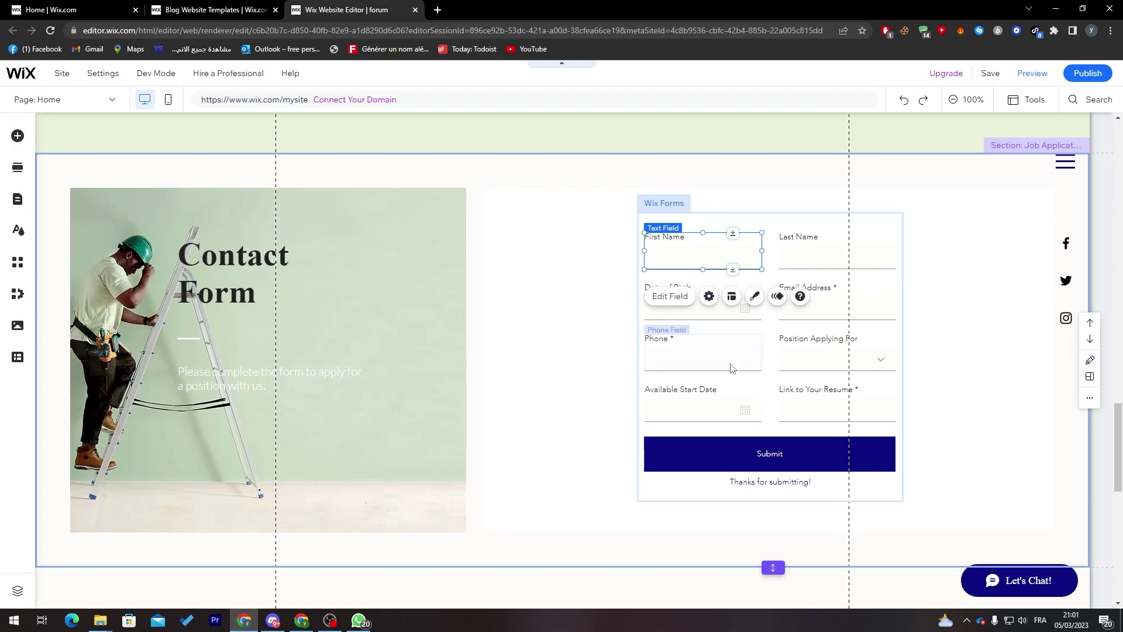
pyautogui.press('Delete')
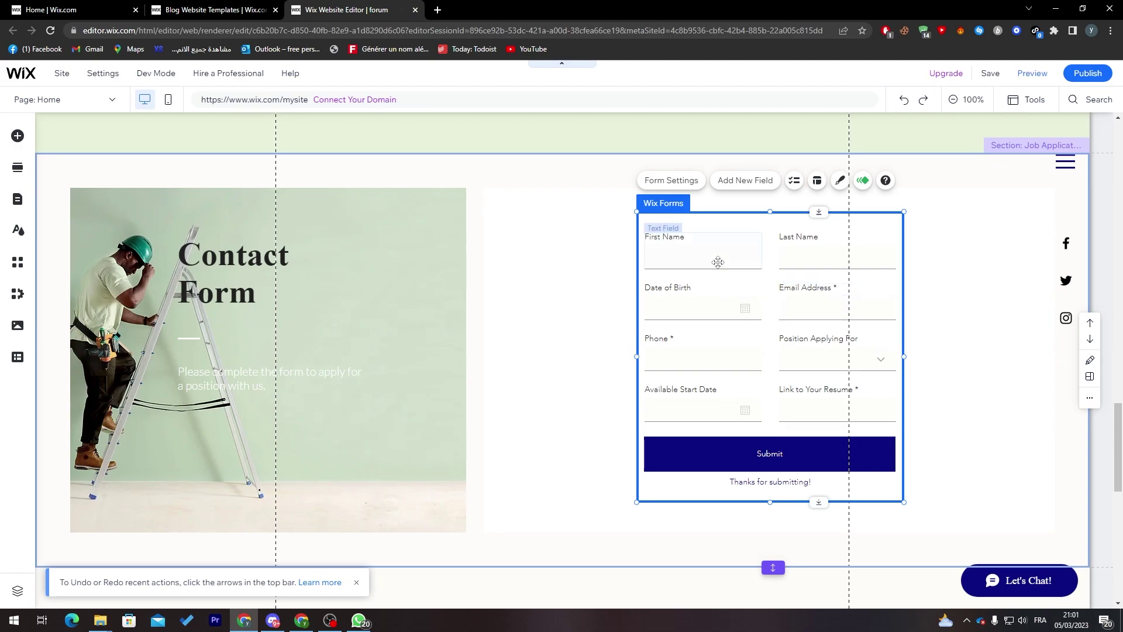
pyautogui.click(687, 306)
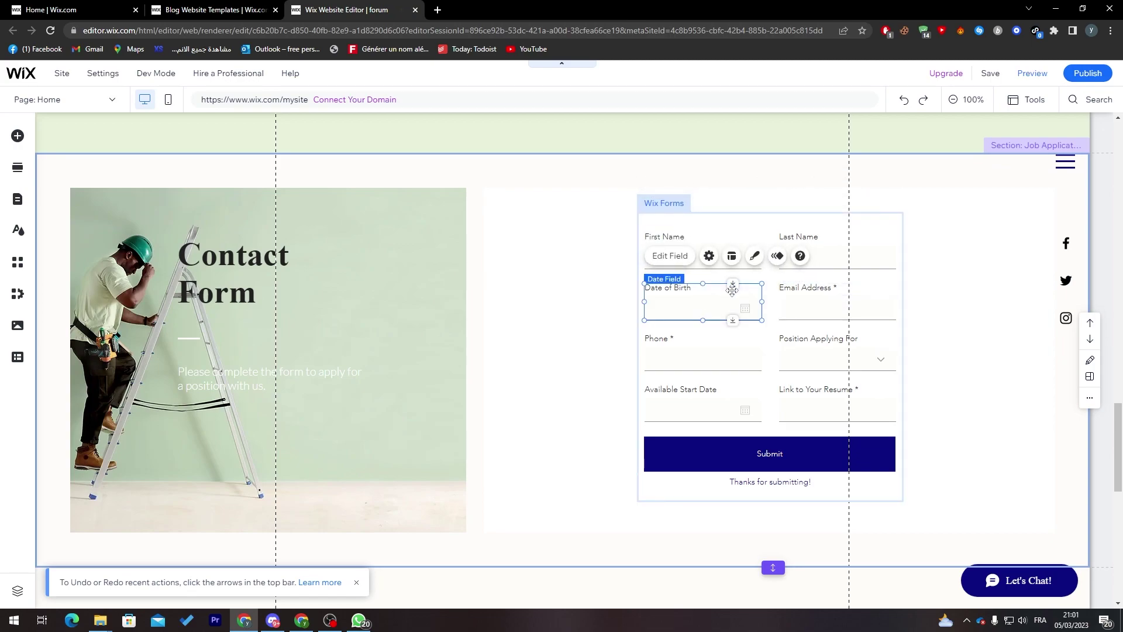
pyautogui.click(754, 257)
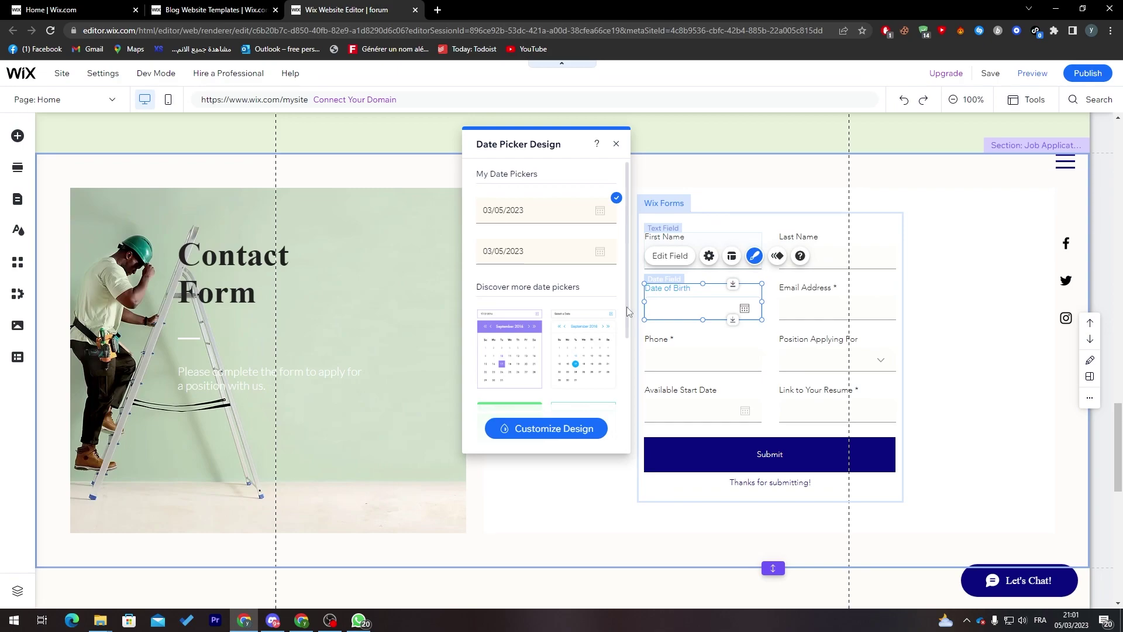
pyautogui.scroll(-3, 627, 310)
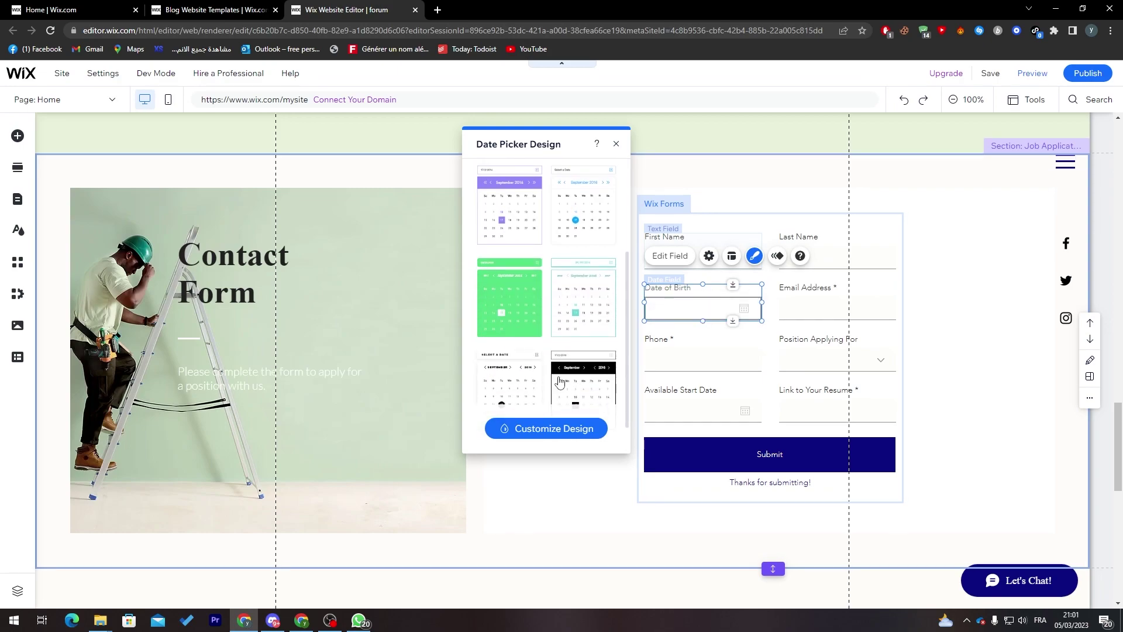
pyautogui.click(532, 429)
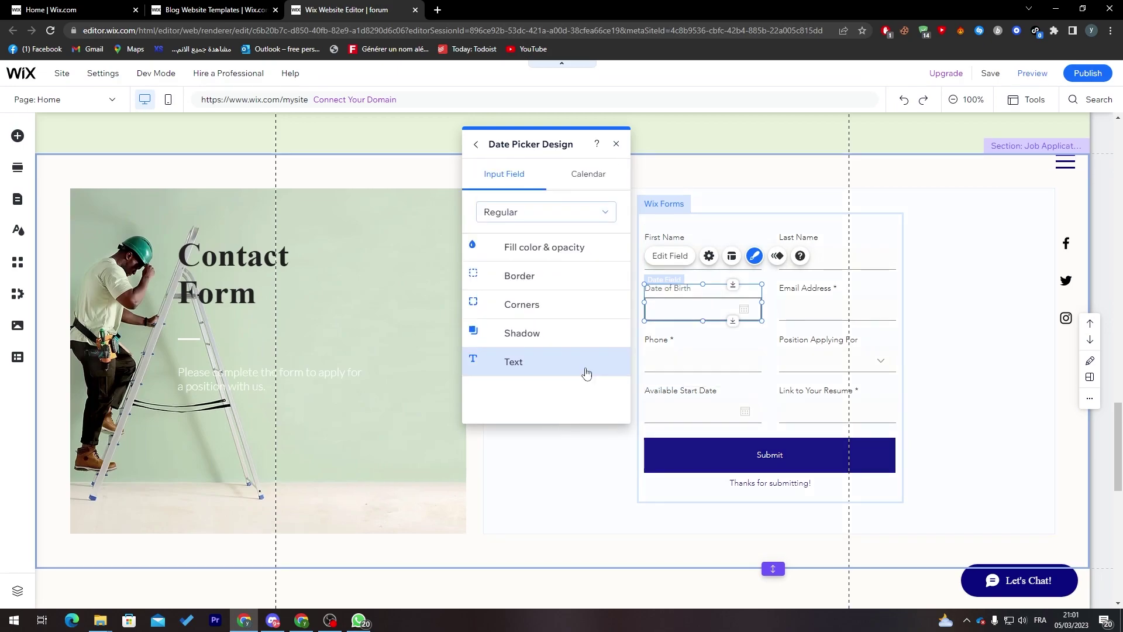
pyautogui.click(617, 144)
pyautogui.click(974, 377)
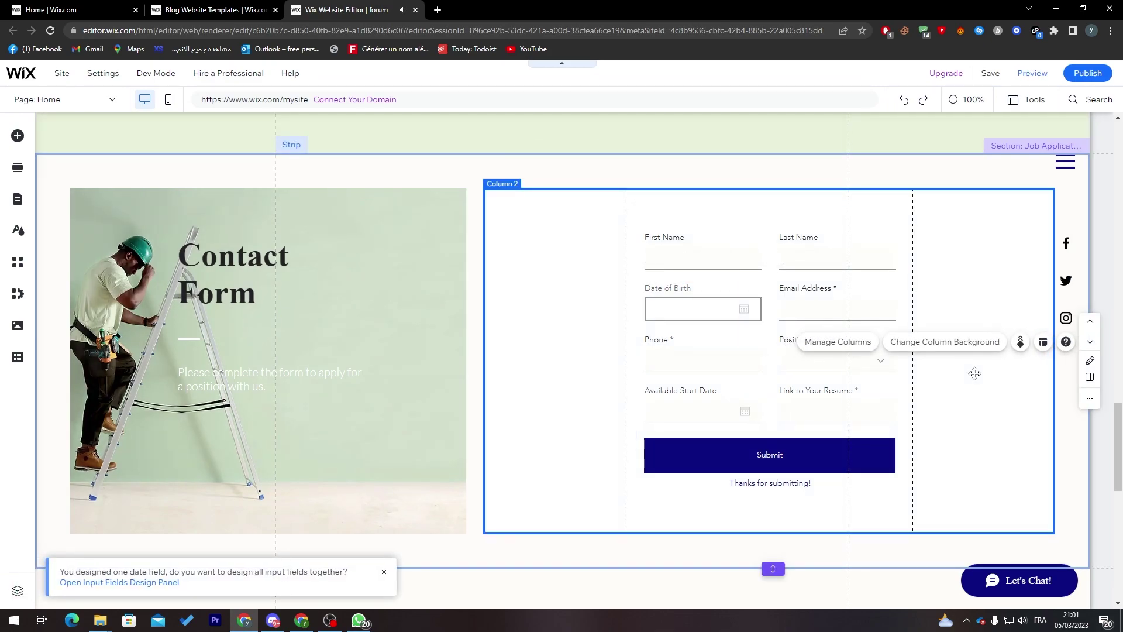
# Select the whole contact form again.
pyautogui.click(788, 322)
pyautogui.click(721, 245)
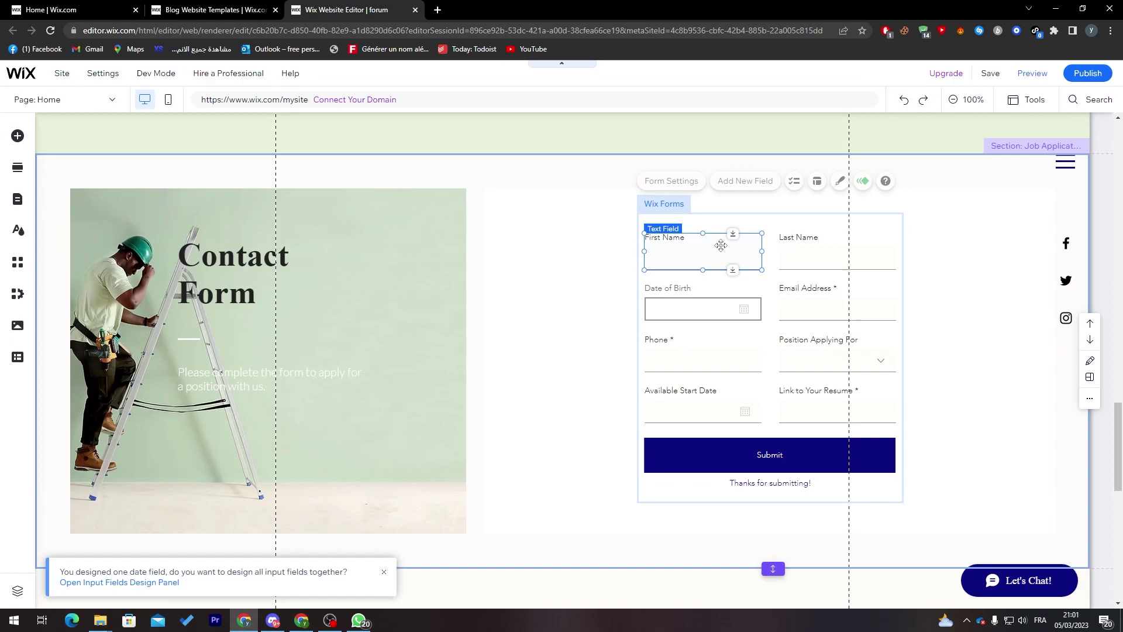
pyautogui.click(754, 215)
pyautogui.click(737, 230)
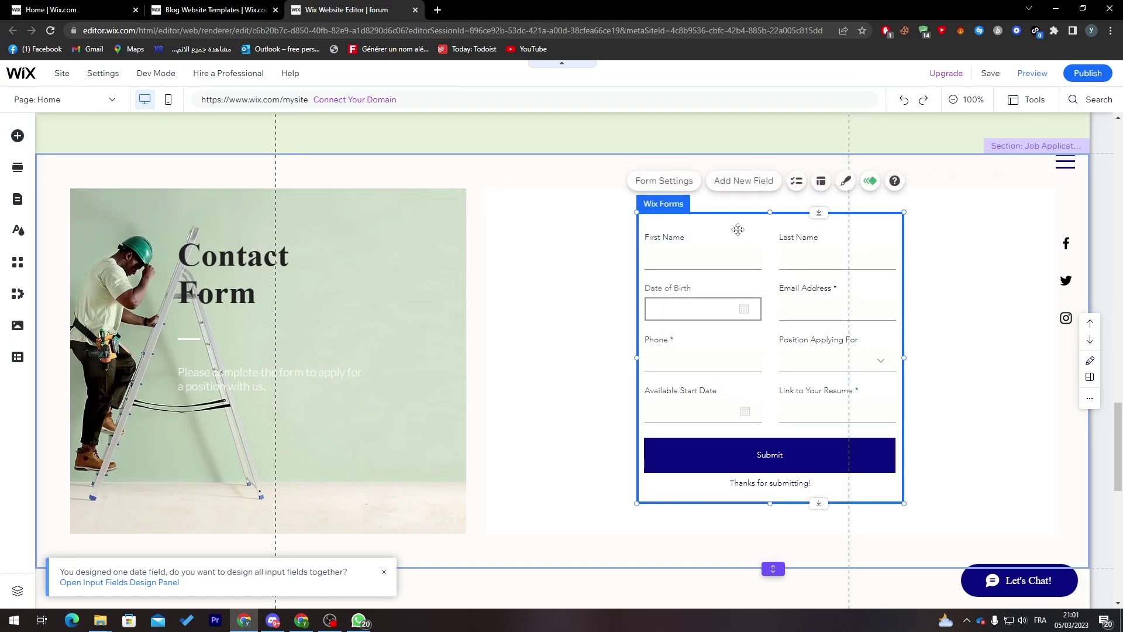
# Add the Terms Checkbox from Contact Fields to the form, above Submit.
pyautogui.click(743, 181)
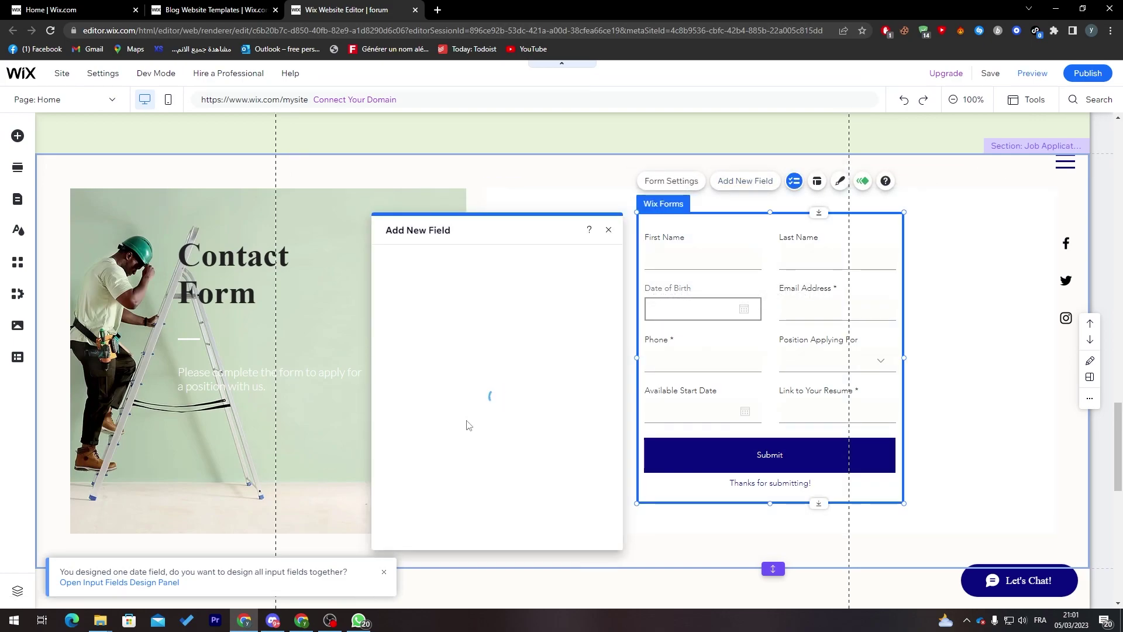
pyautogui.scroll(-2, 611, 404)
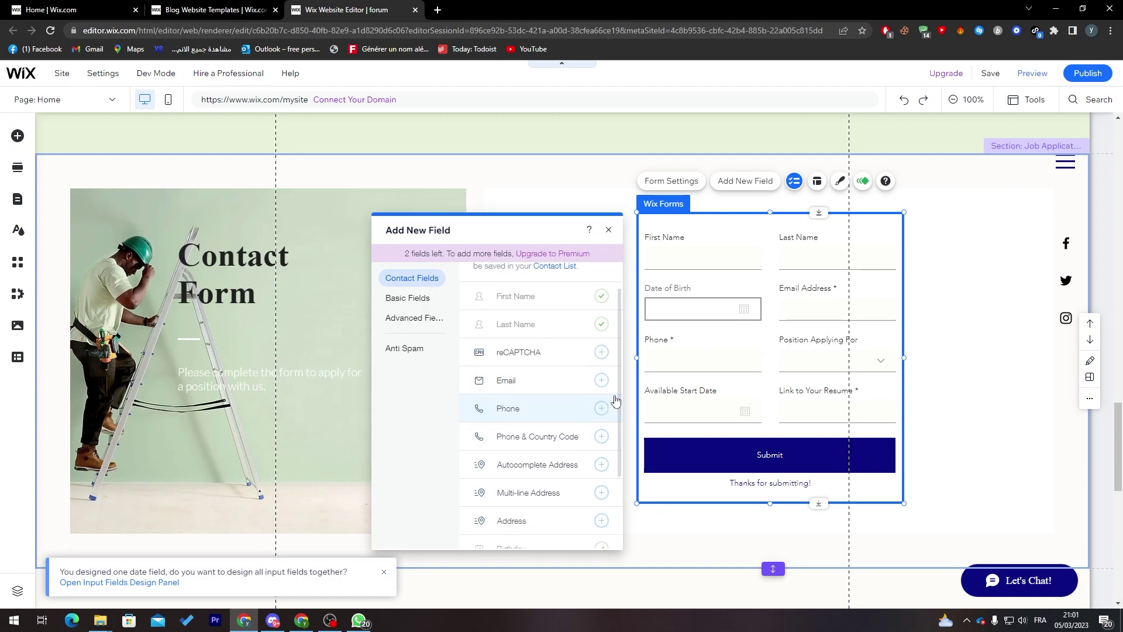
pyautogui.scroll(-1, 605, 462)
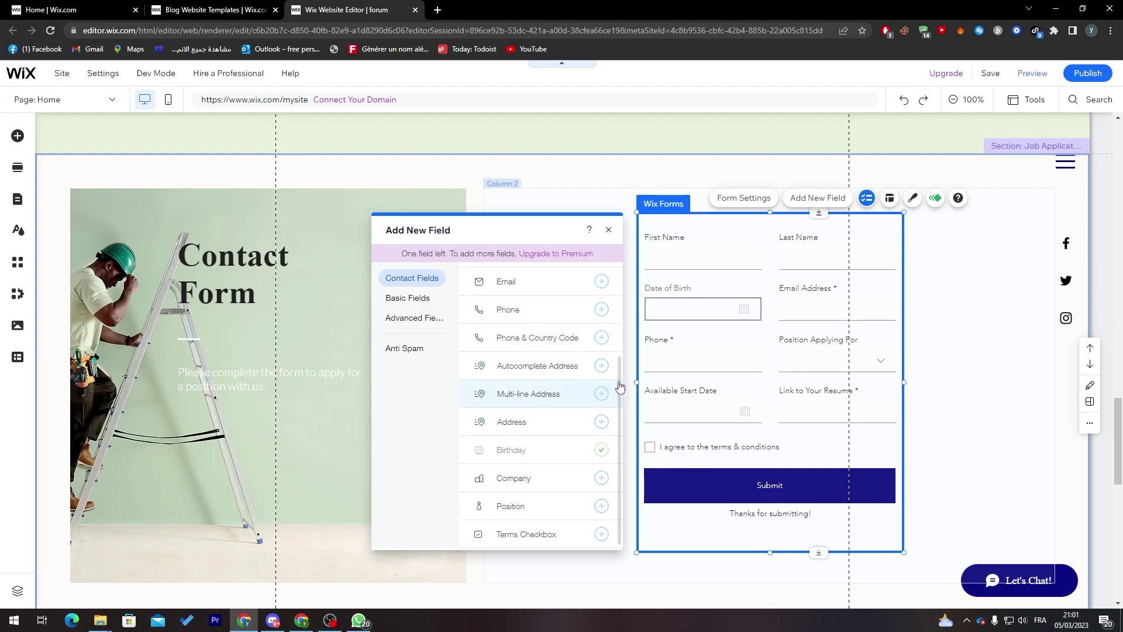
pyautogui.click(725, 294)
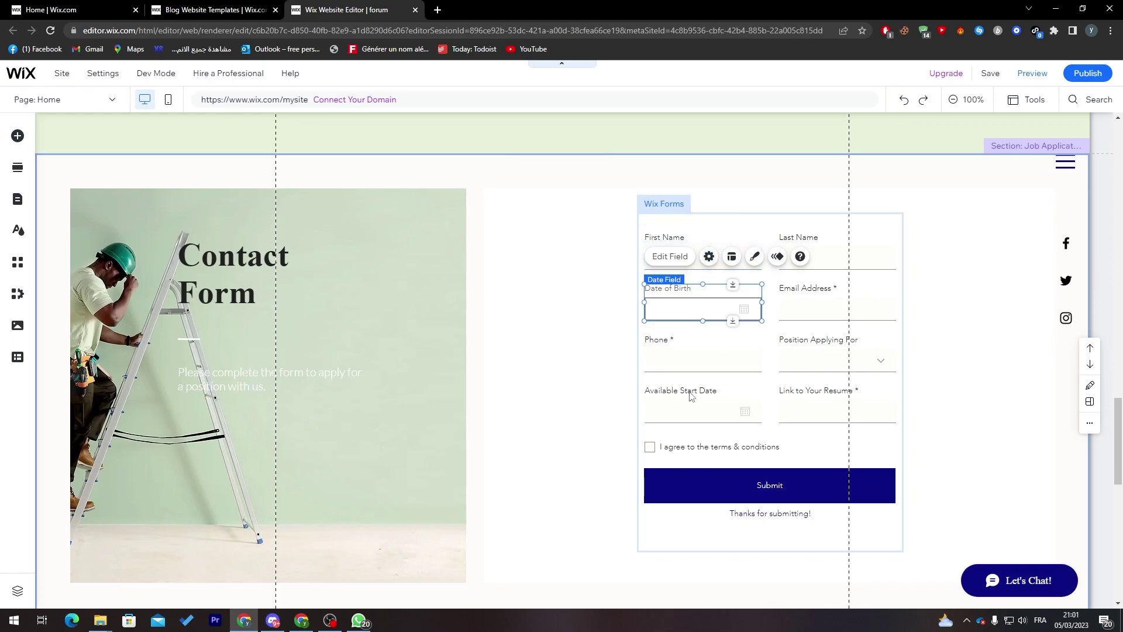
# Open Advanced Settings for the Phone field, which saves to the contact's Phone.
pyautogui.click(574, 308)
pyautogui.click(837, 292)
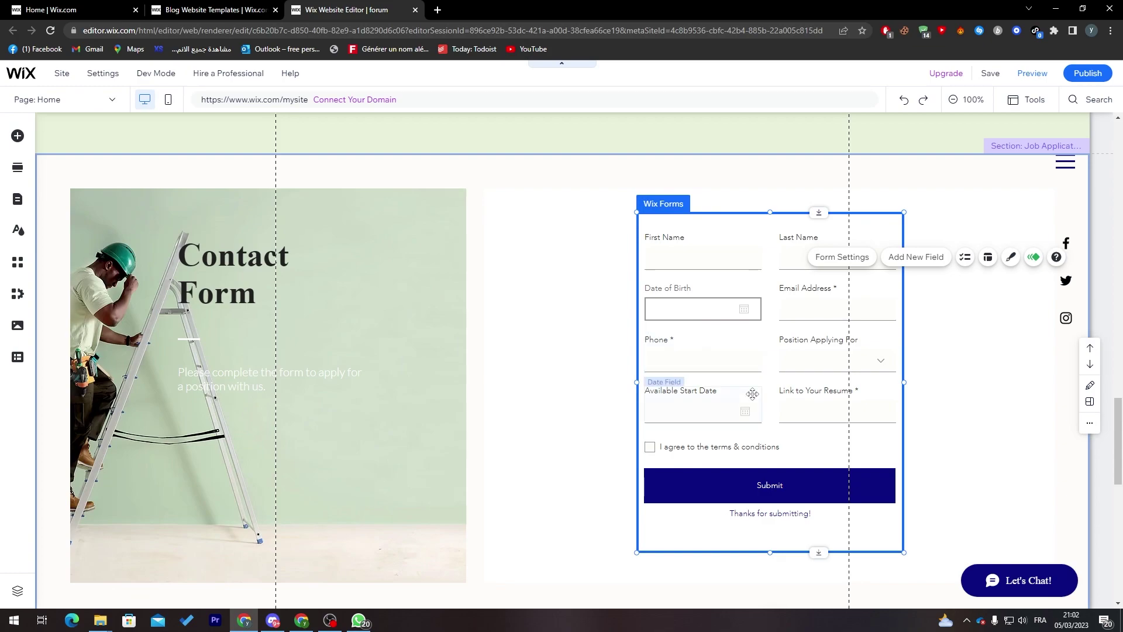
pyautogui.click(728, 352)
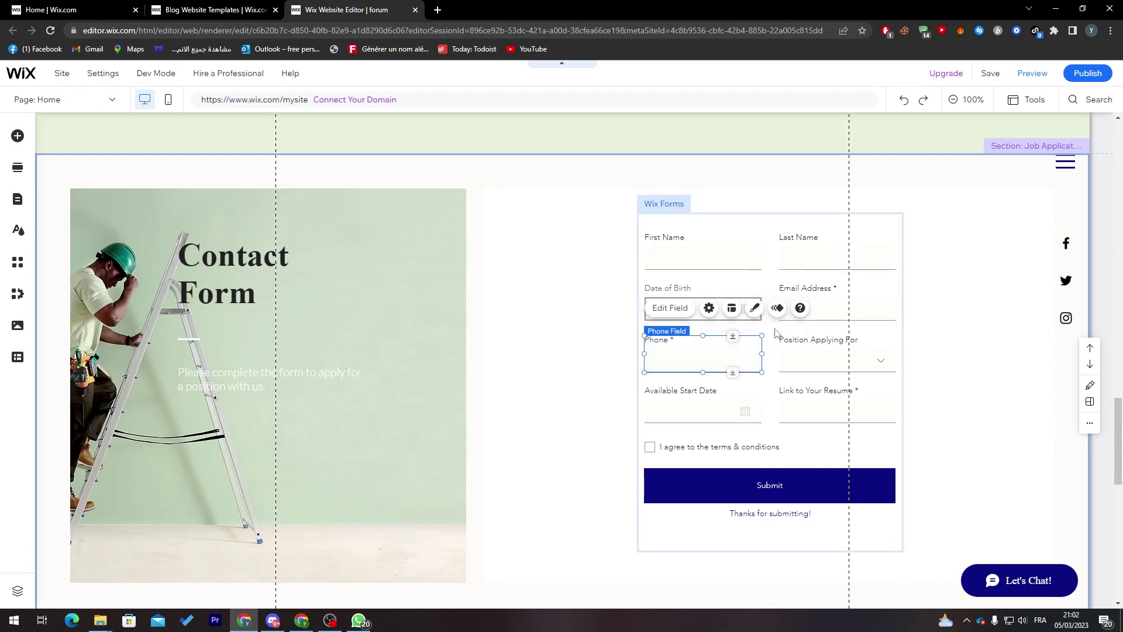
pyautogui.click(709, 308)
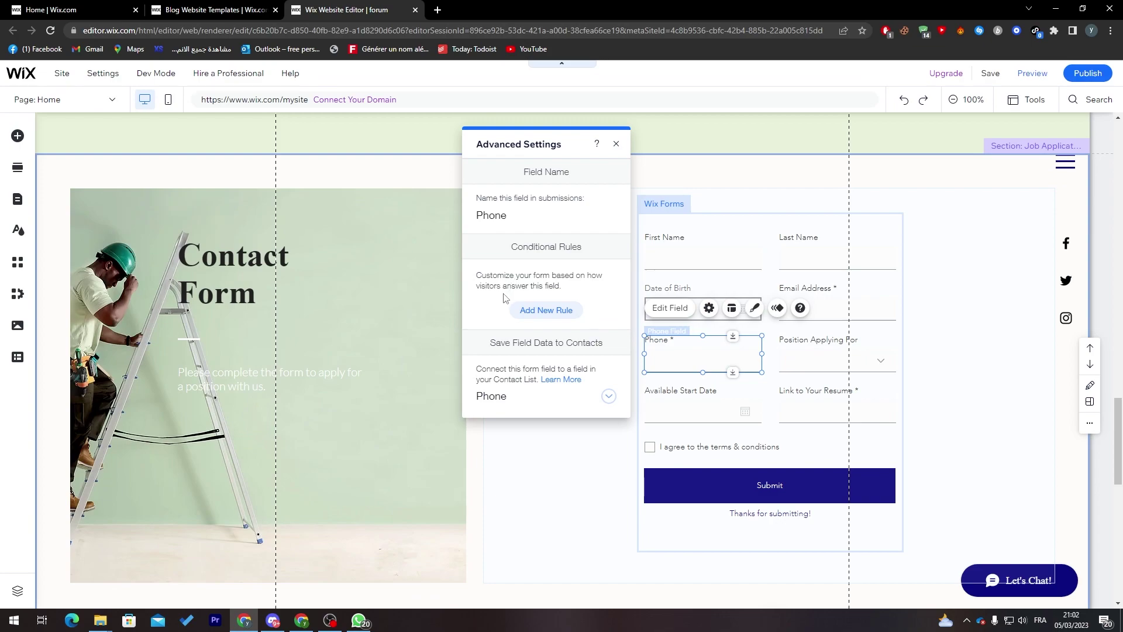
# Browse the Conditions, Contacts, Automations, Email Marketing and Settings tabs, then close without adding a rule.
pyautogui.click(557, 312)
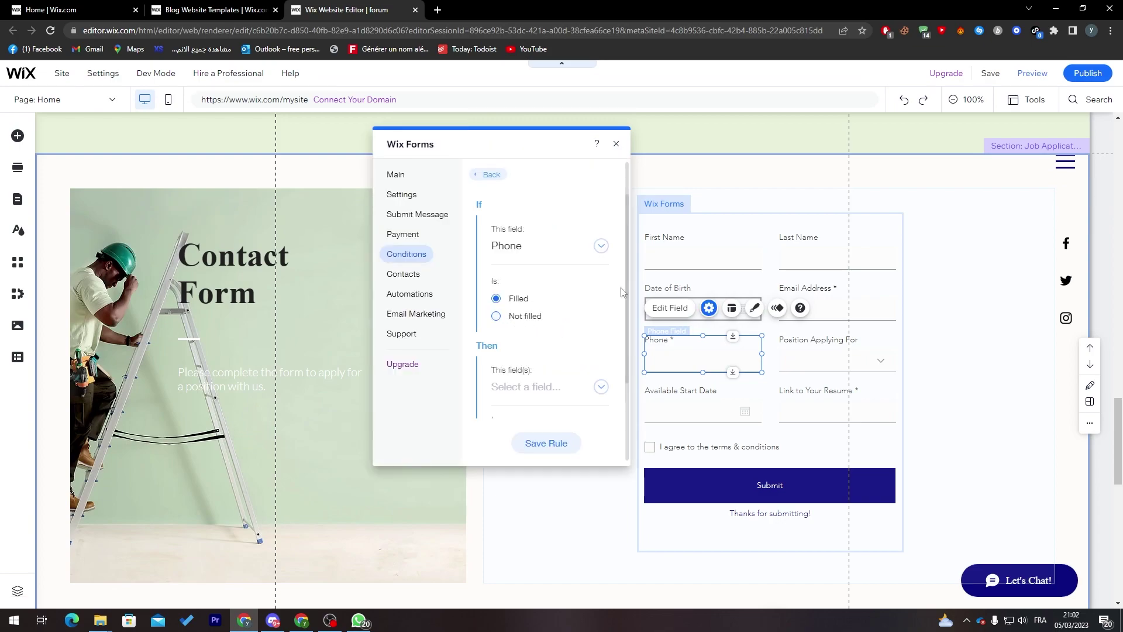
pyautogui.scroll(-2, 621, 291)
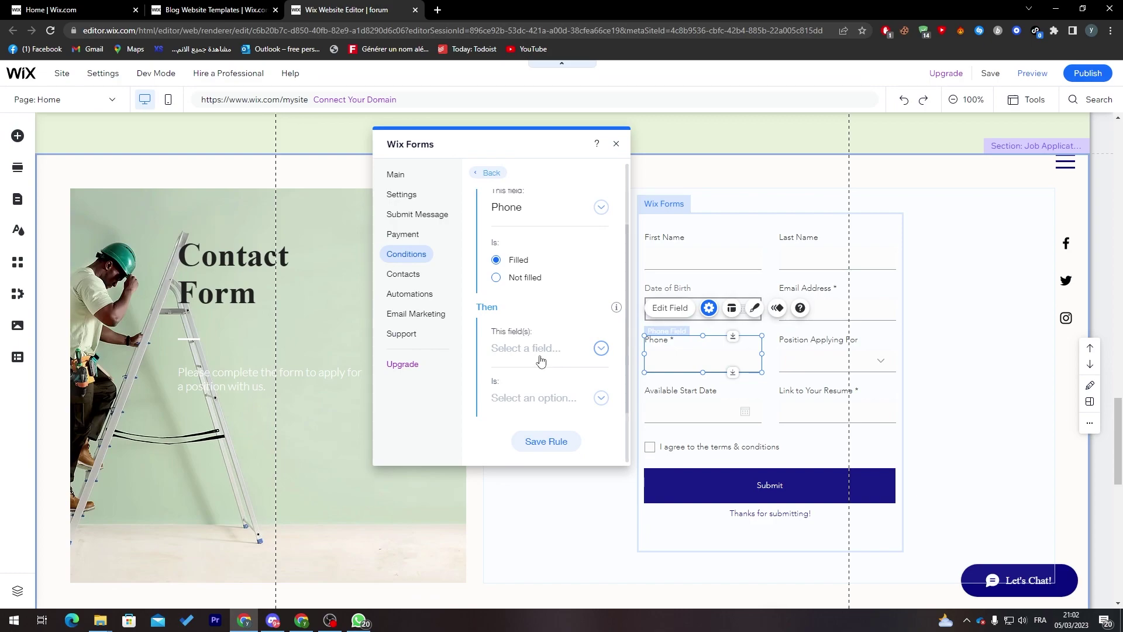
pyautogui.click(417, 279)
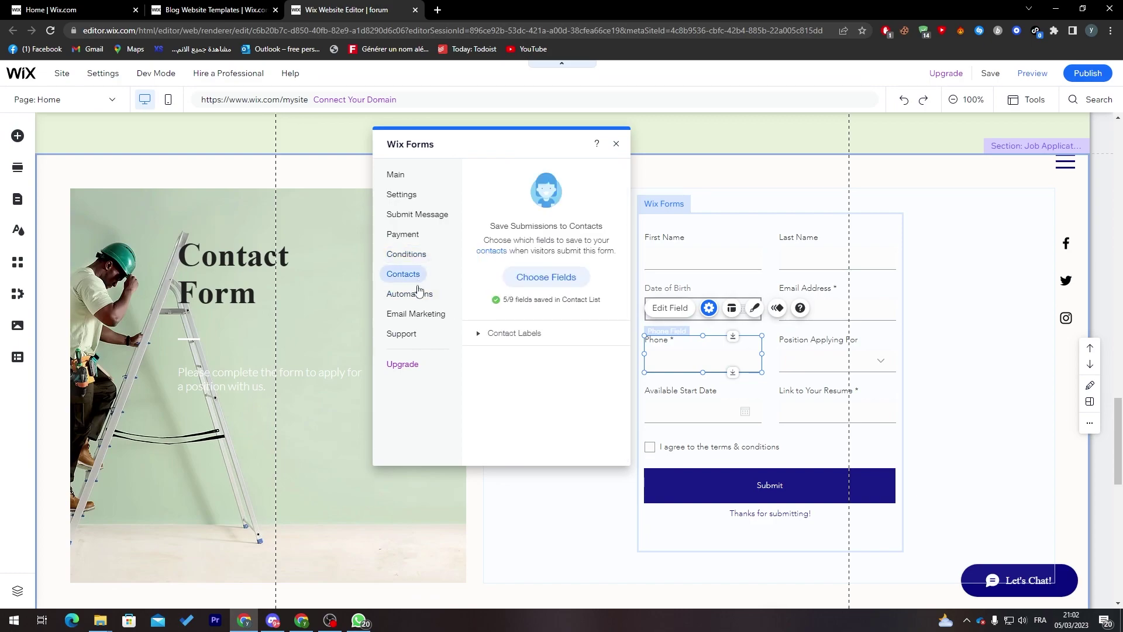
pyautogui.click(413, 297)
pyautogui.click(429, 316)
pyautogui.click(414, 199)
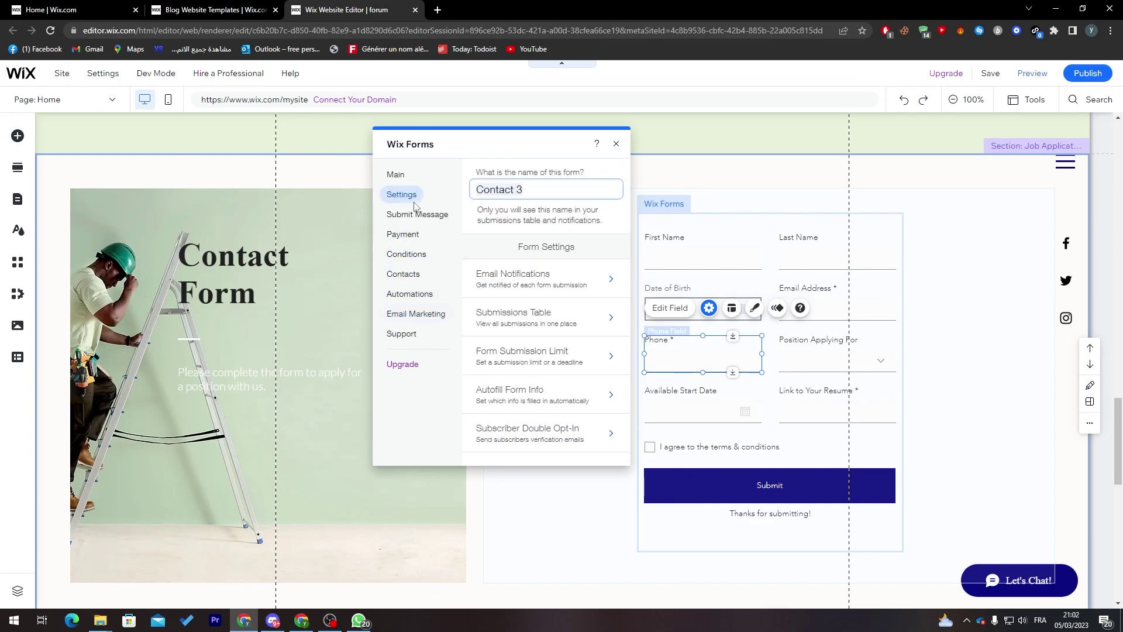
pyautogui.click(616, 146)
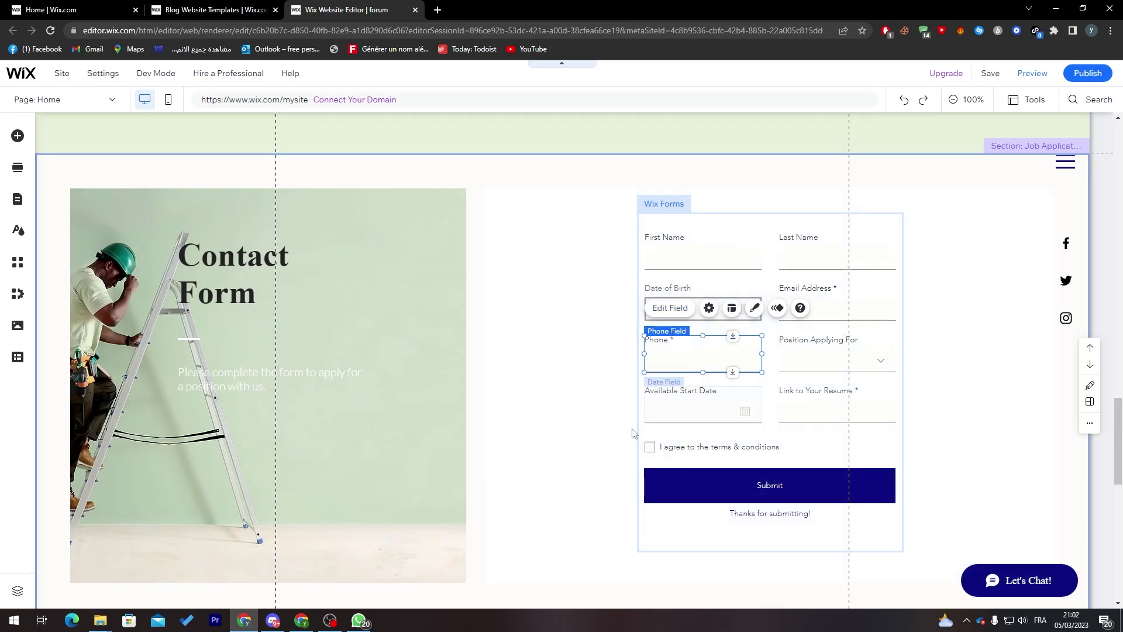
# Add a Basic Fields Number Field with 'Enter a number' placeholder above Submit and select it.
pyautogui.click(698, 231)
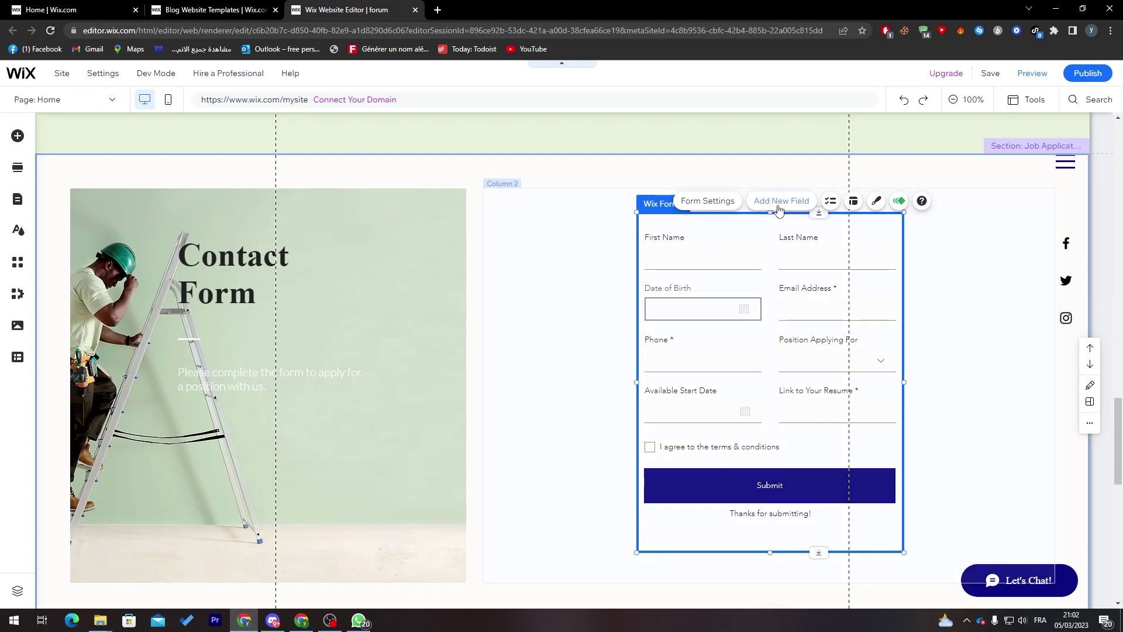
pyautogui.click(781, 201)
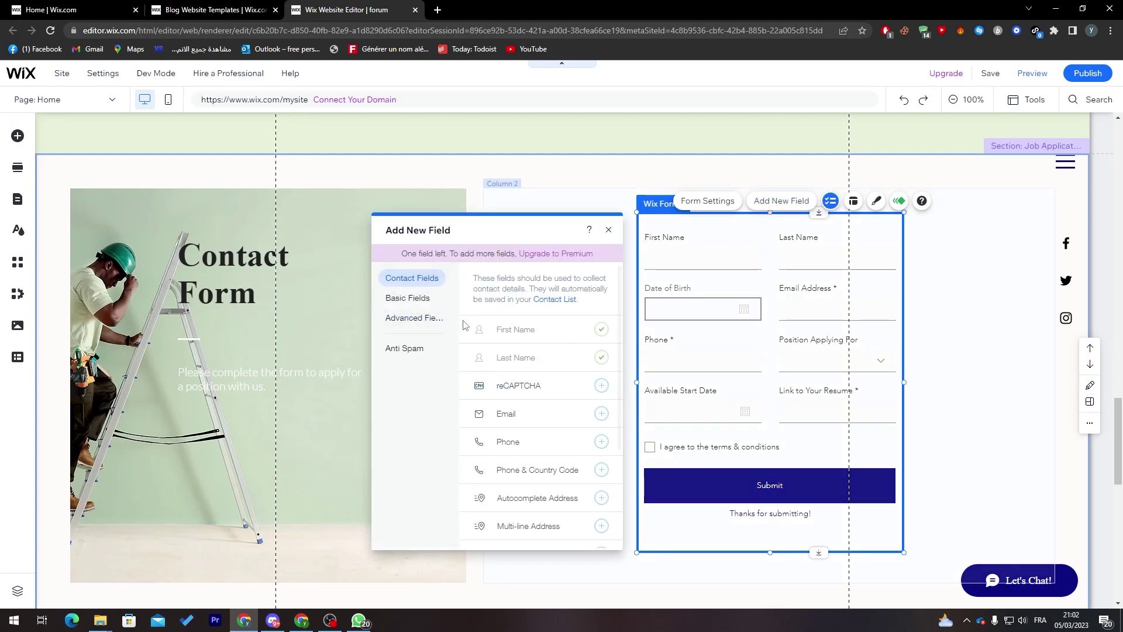
pyautogui.click(433, 325)
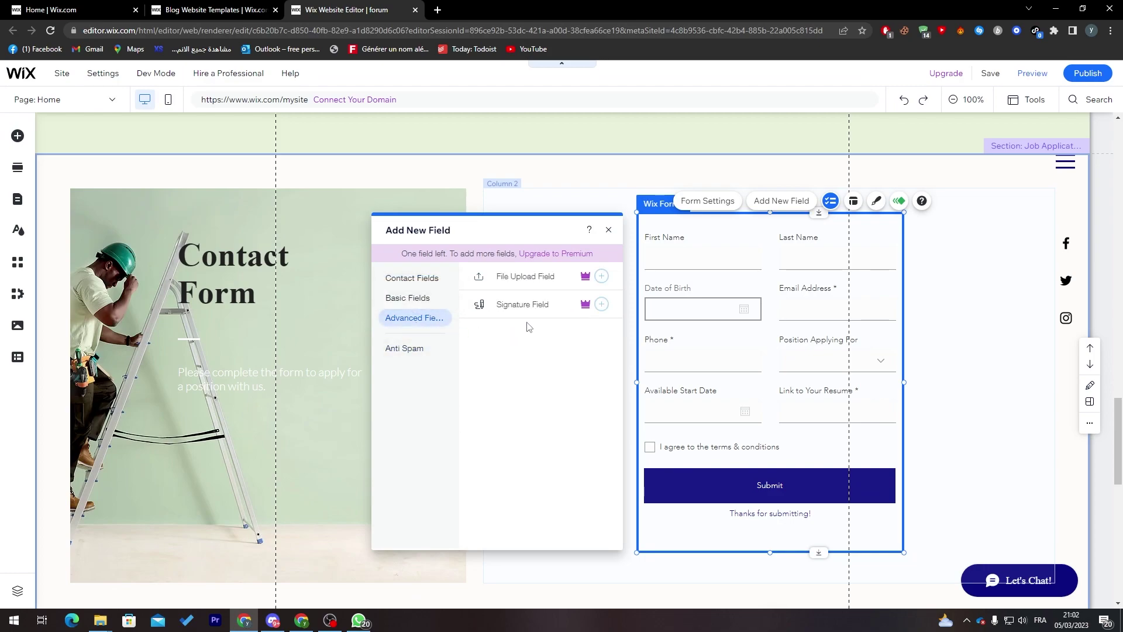
pyautogui.click(407, 298)
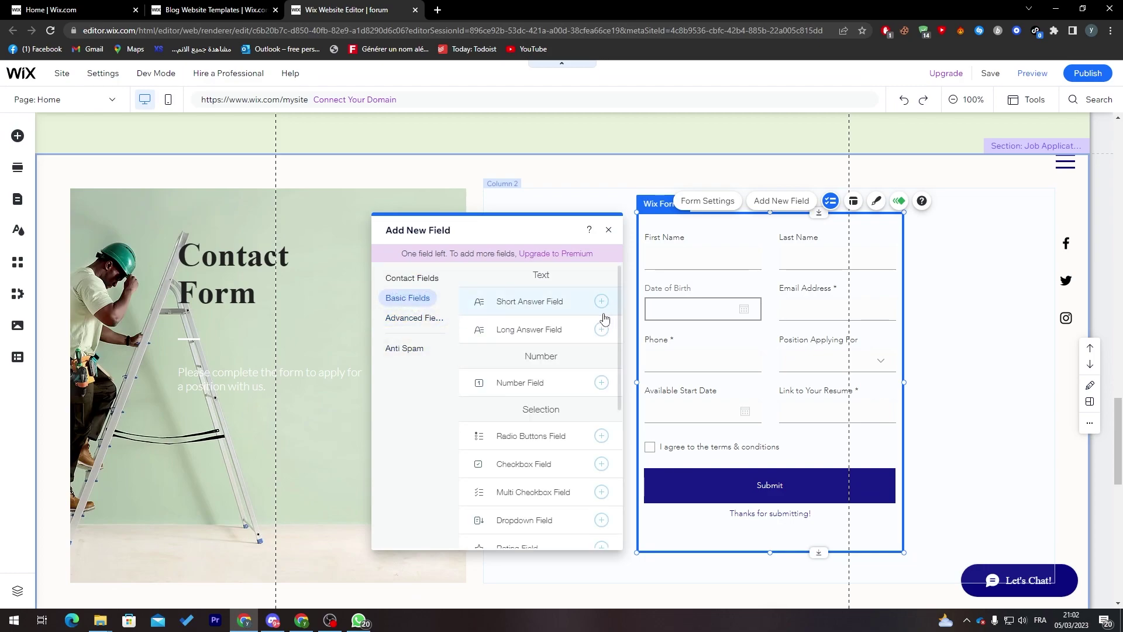
pyautogui.click(602, 383)
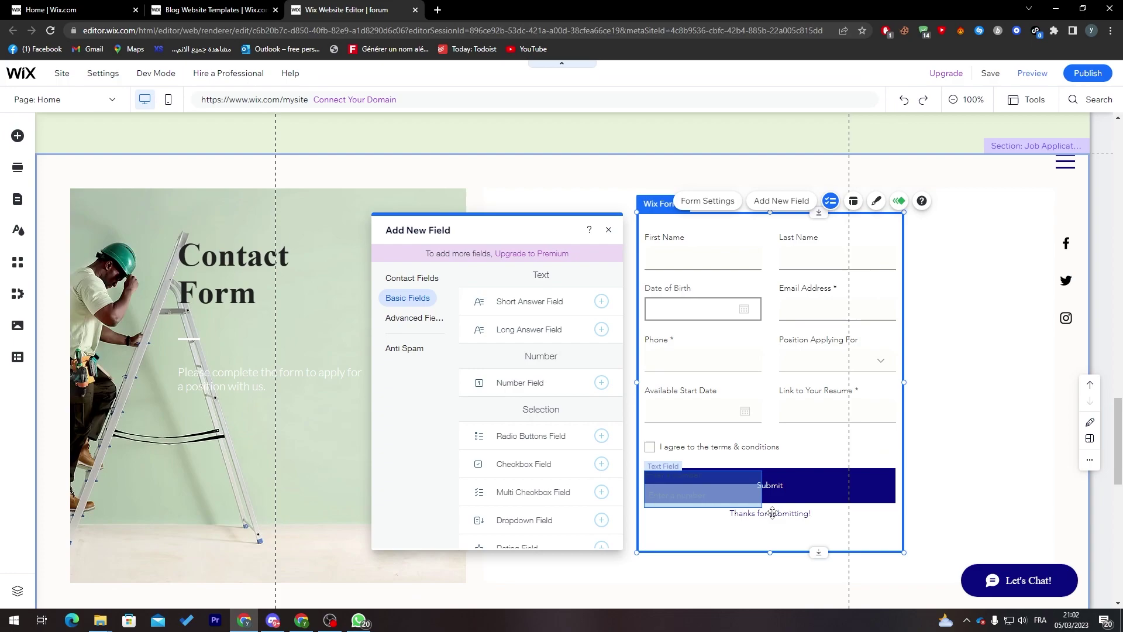
pyautogui.click(742, 486)
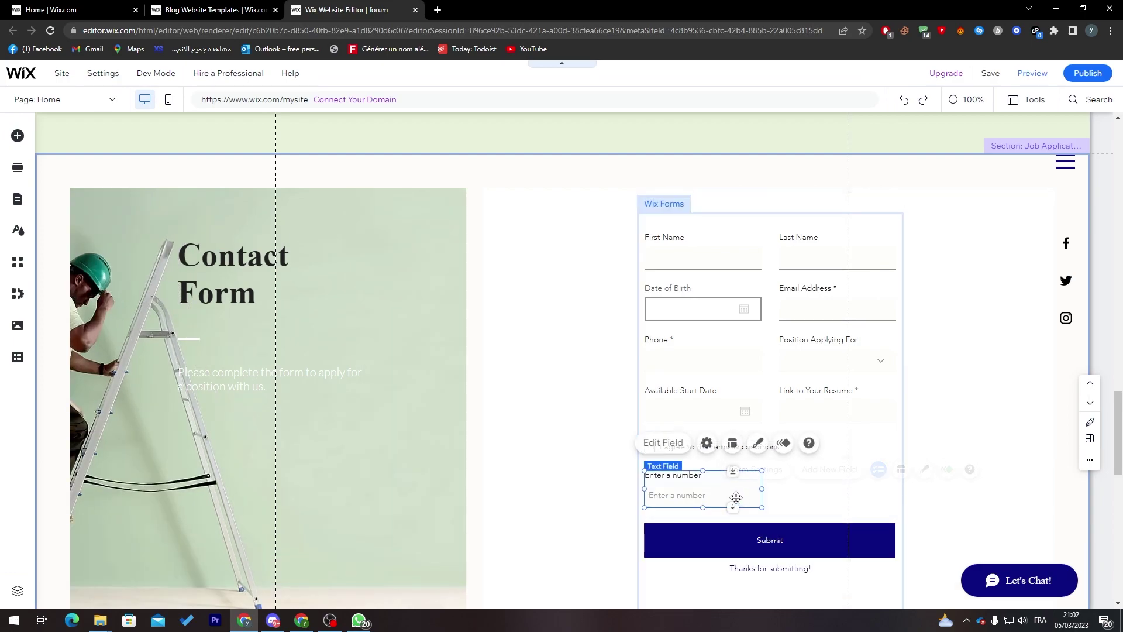
pyautogui.click(710, 444)
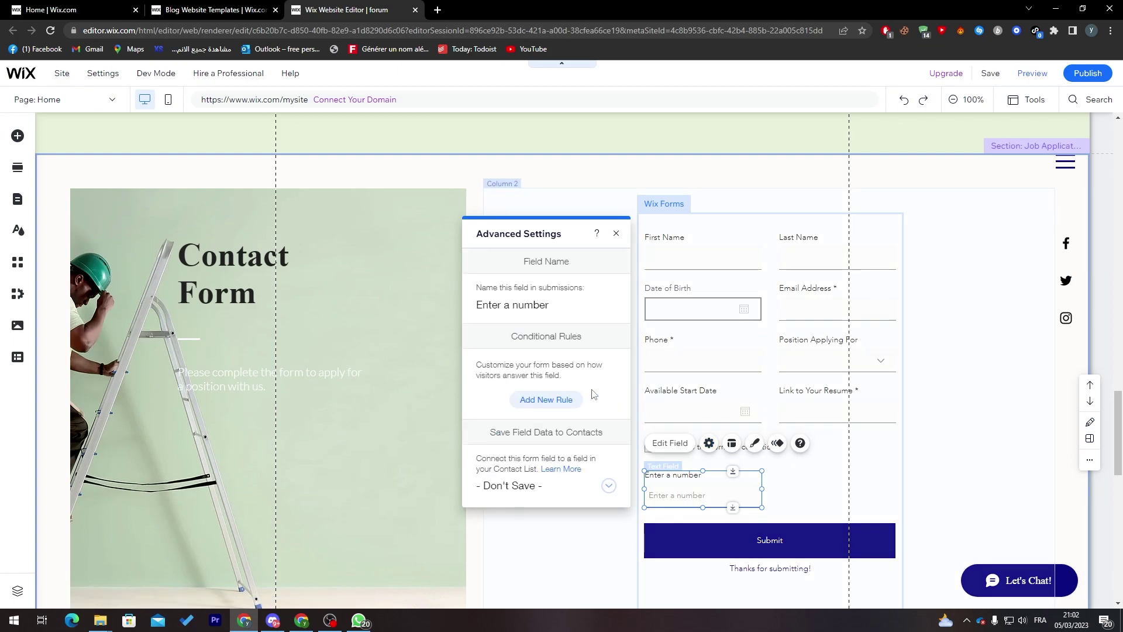
pyautogui.click(595, 491)
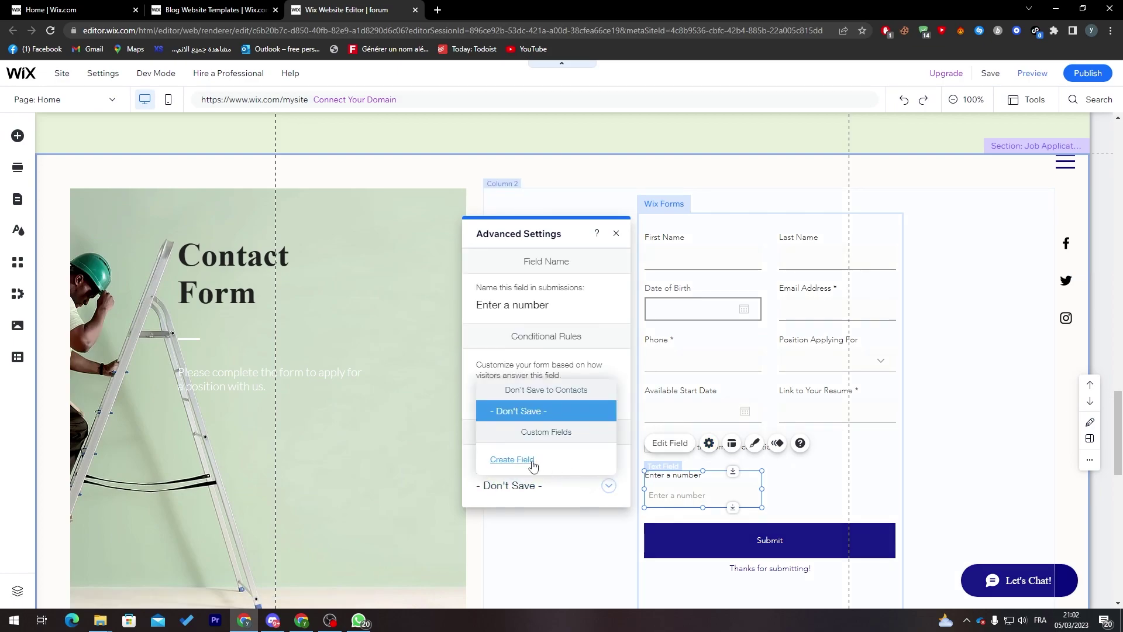
pyautogui.click(507, 314)
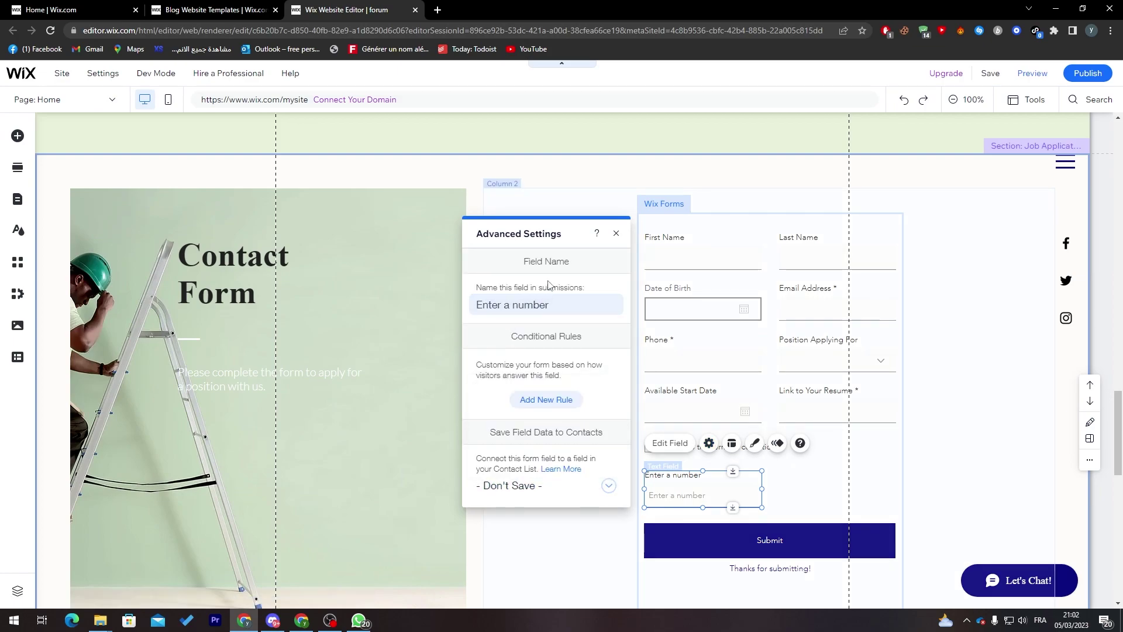
pyautogui.moveTo(618, 263)
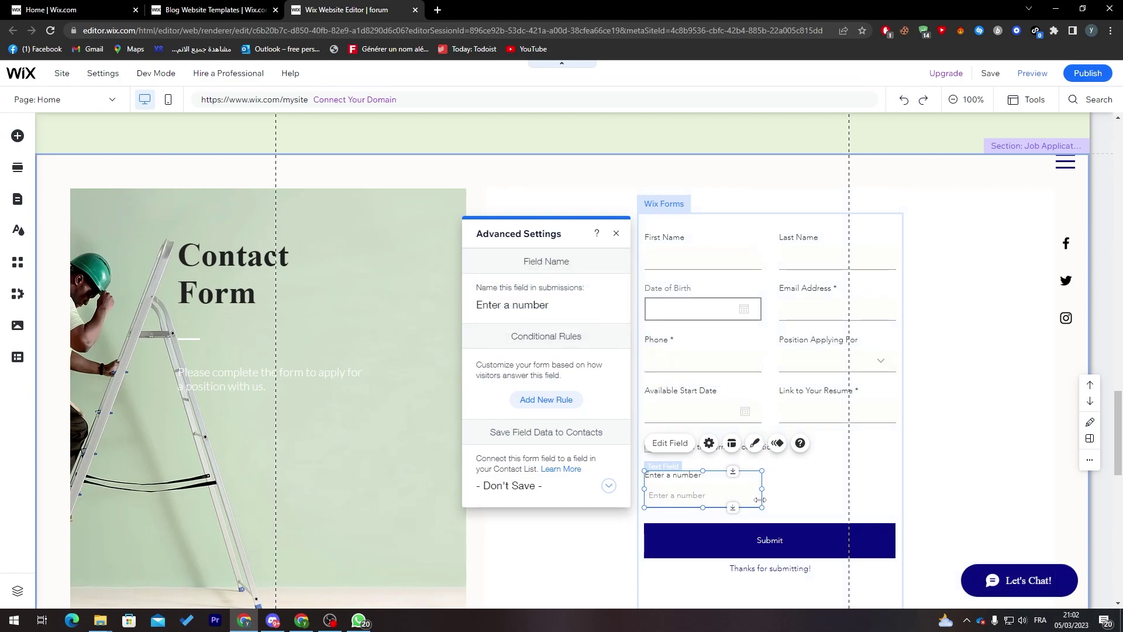
pyautogui.click(800, 443)
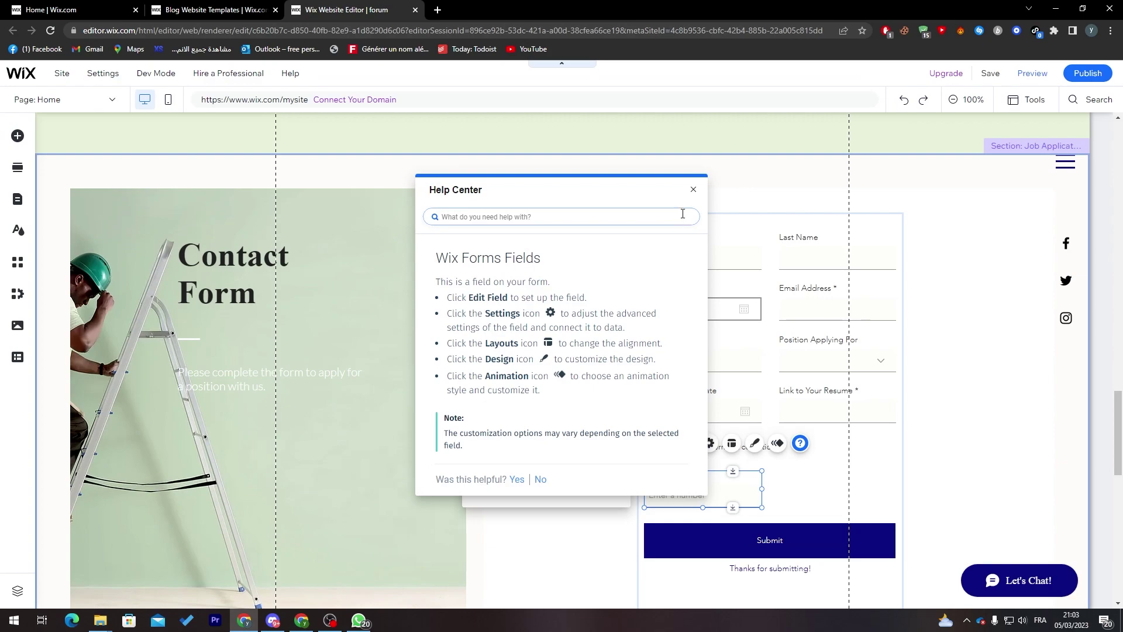
pyautogui.click(694, 190)
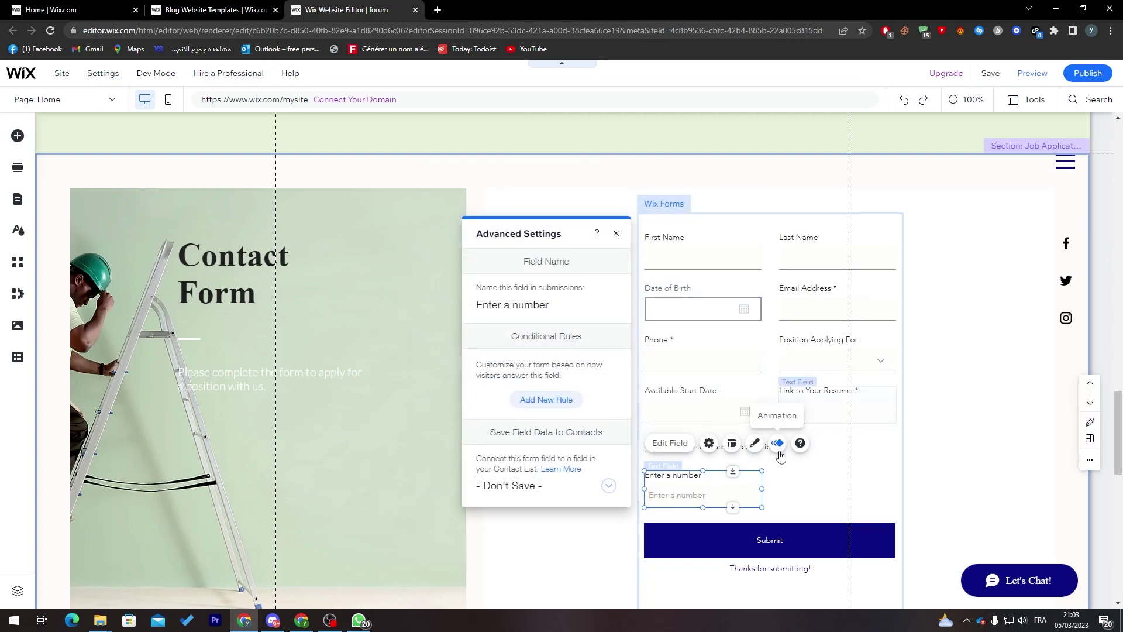
pyautogui.click(553, 304)
pyautogui.click(556, 304)
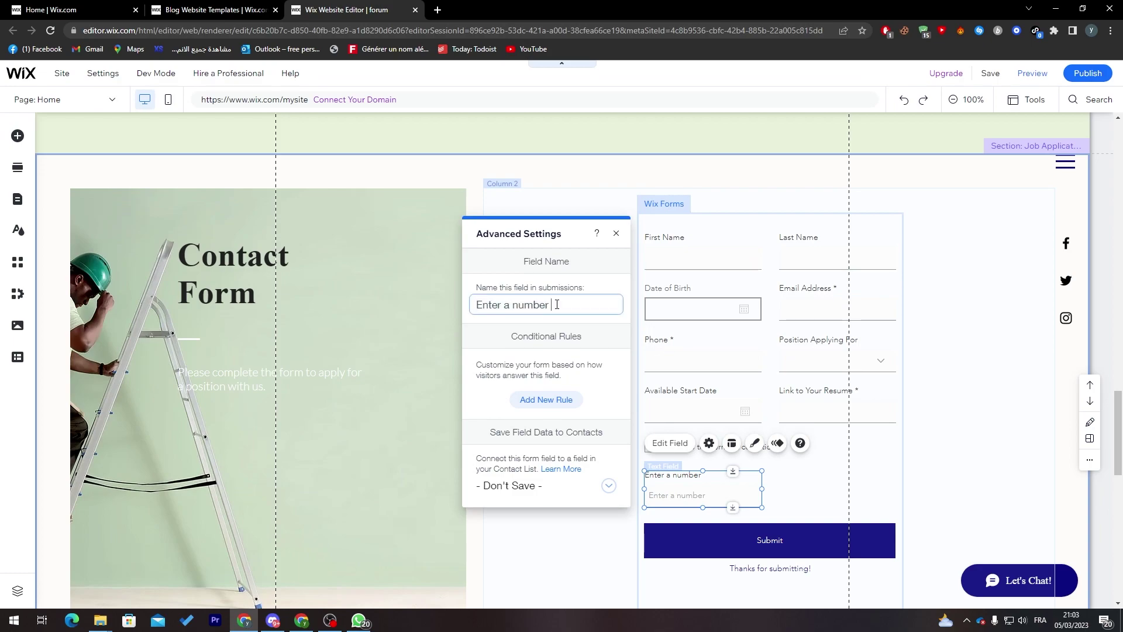
# Close the 'Enter a number' field's settings and deselect it, keeping its 'Add your name' placeholder.
pyautogui.click(782, 485)
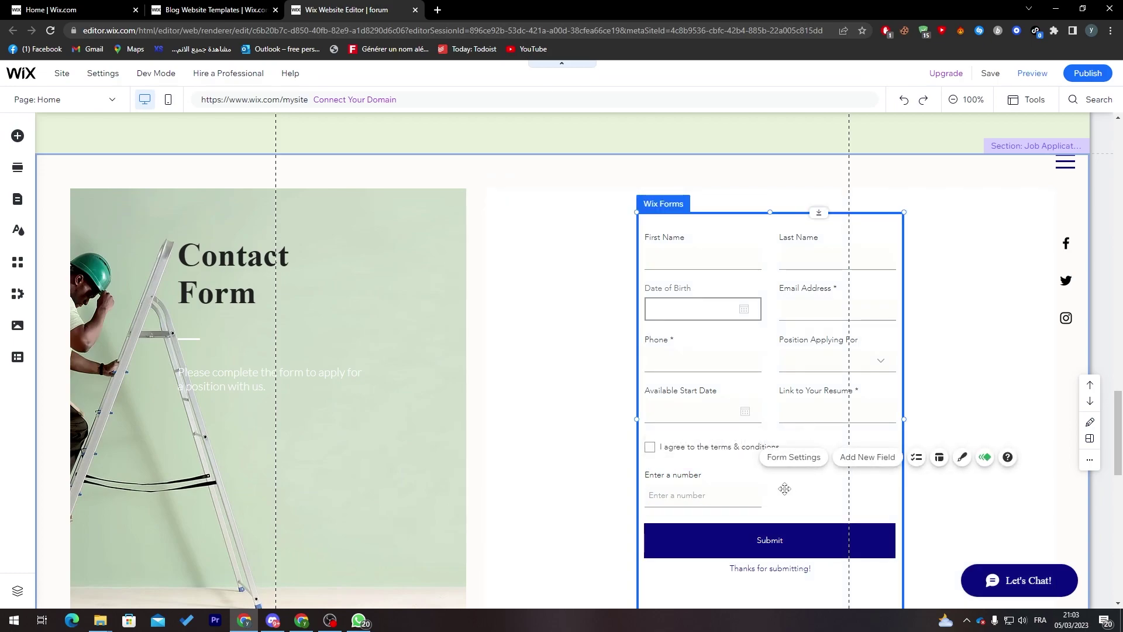
pyautogui.click(713, 485)
pyautogui.doubleClick(705, 484)
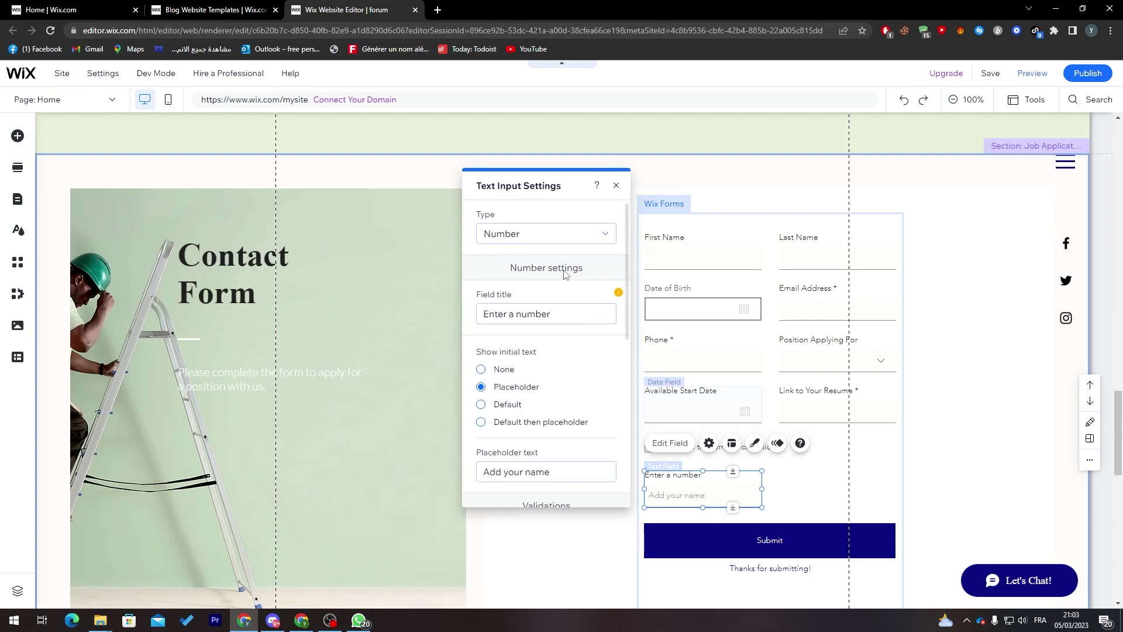
pyautogui.rightClick(720, 479)
pyautogui.click(693, 483)
pyautogui.rightClick(694, 483)
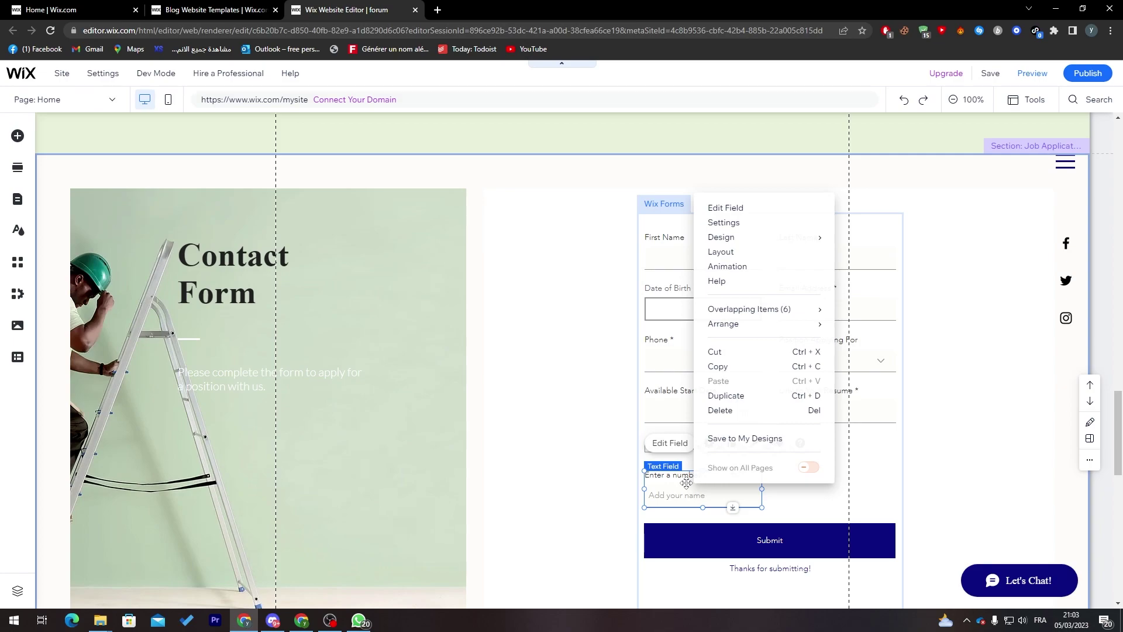
pyautogui.click(566, 403)
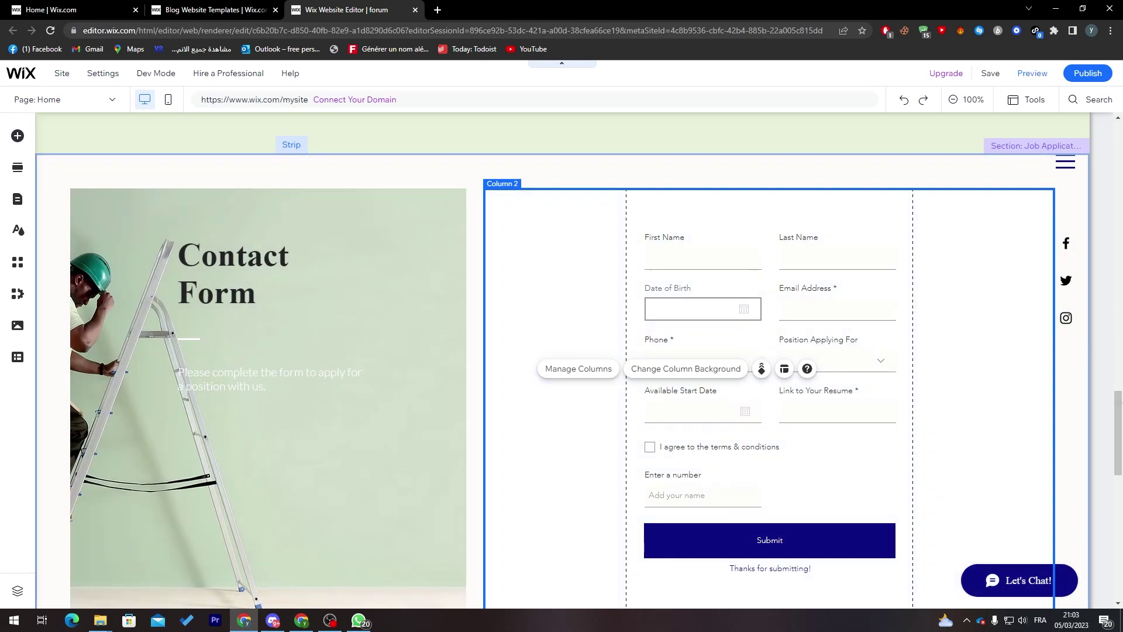
# Inspect the contact form strip and column, then scroll down to the Quote section.
pyautogui.moveTo(1117, 434); pyautogui.dragTo(1081, 393)
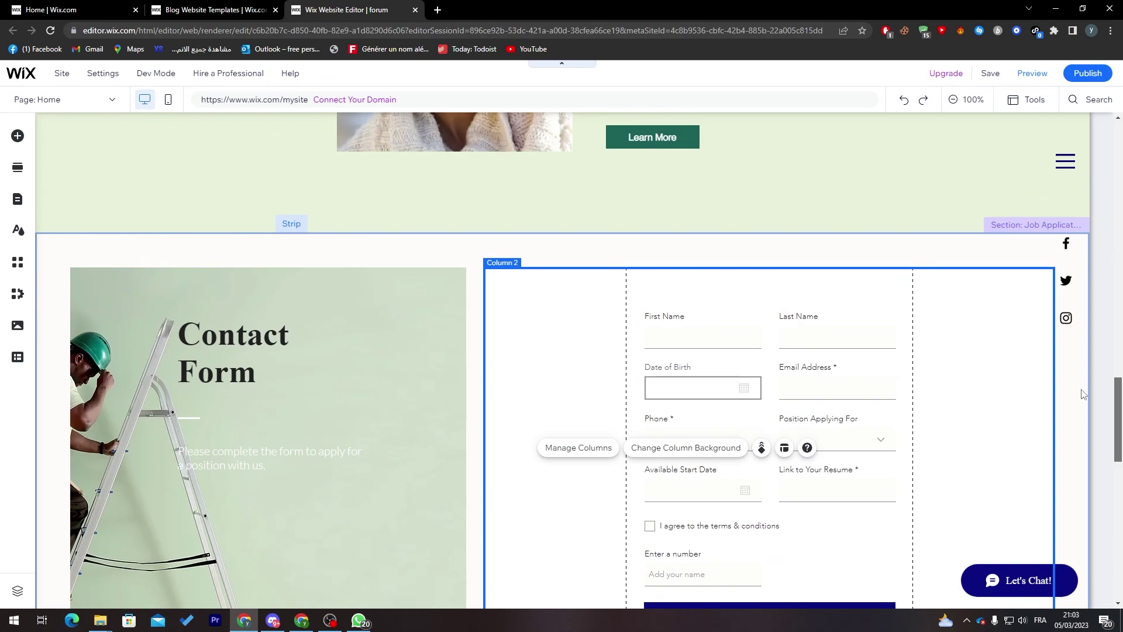
pyautogui.click(562, 253)
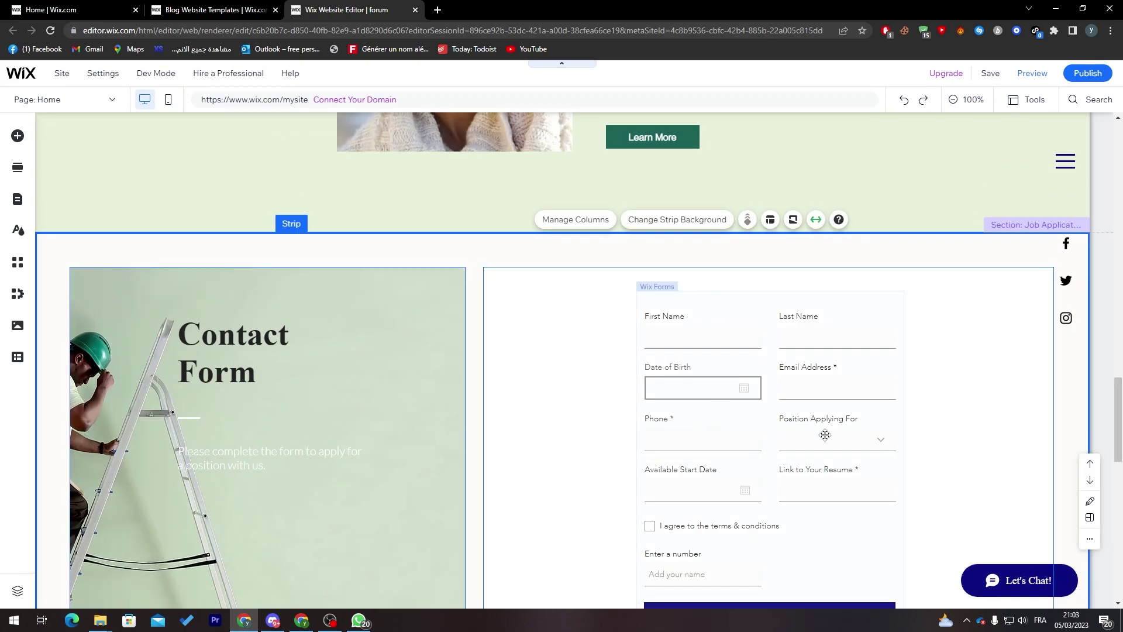
pyautogui.click(531, 273)
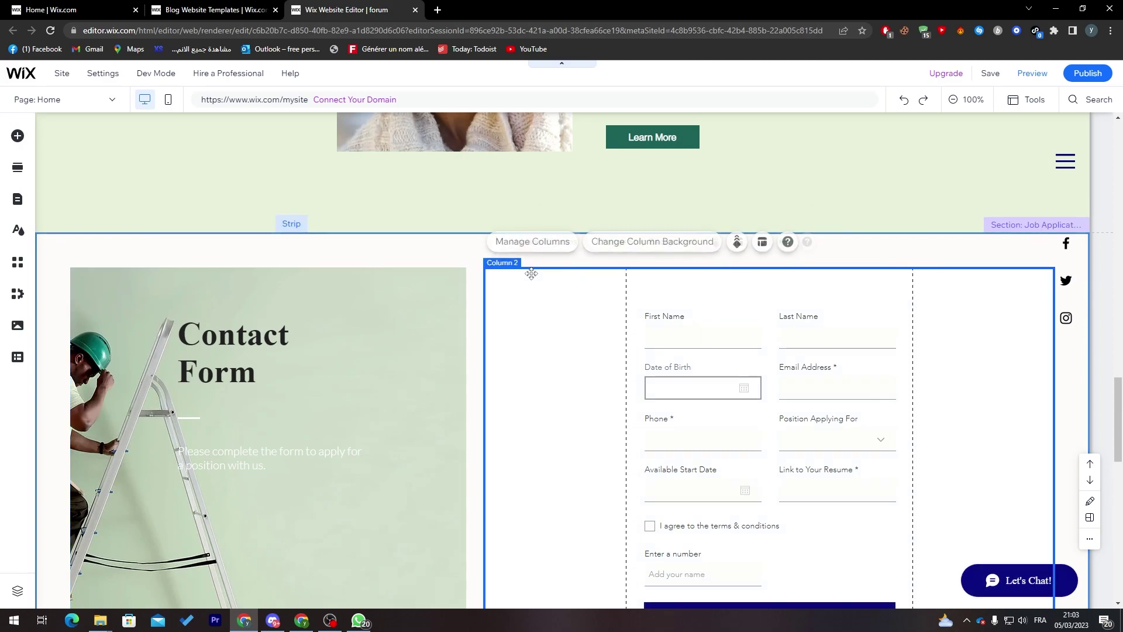
pyautogui.click(1070, 404)
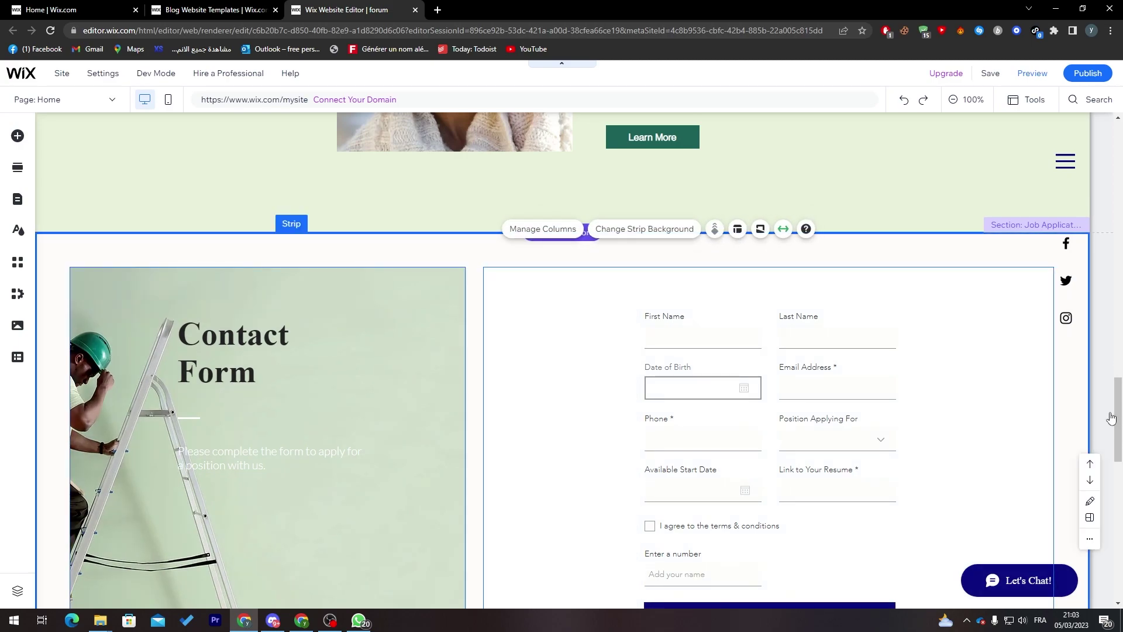
pyautogui.scroll(-7, 1116, 444)
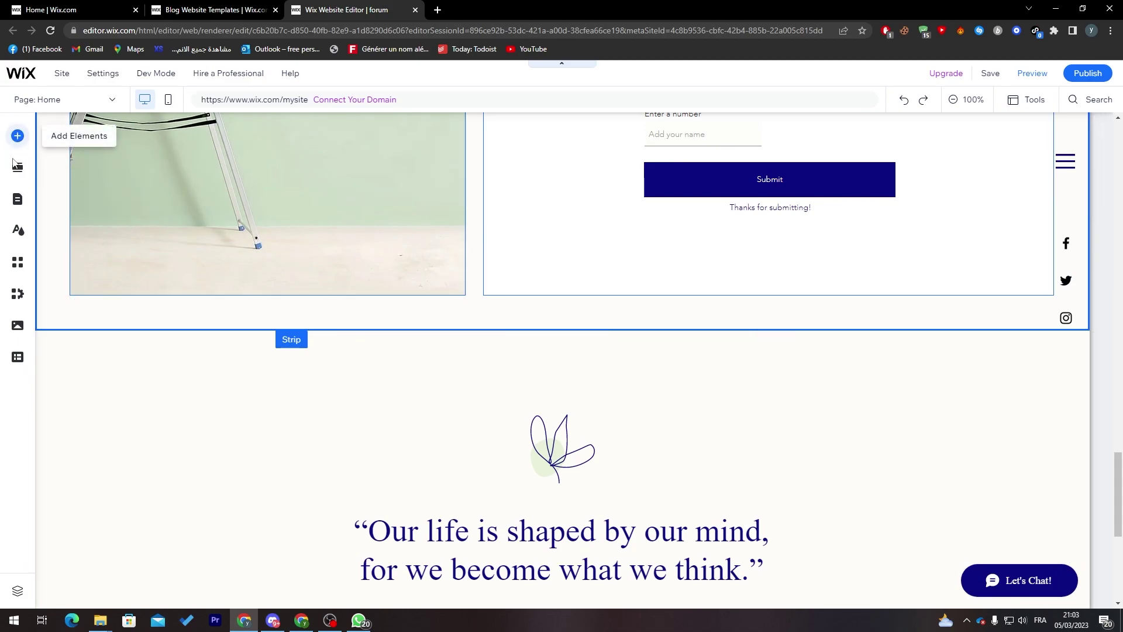
# Place a black box in the Quote section above 'Buddha', sized about 783 by 364 and centred.
pyautogui.click(17, 136)
pyautogui.click(62, 179)
pyautogui.click(102, 396)
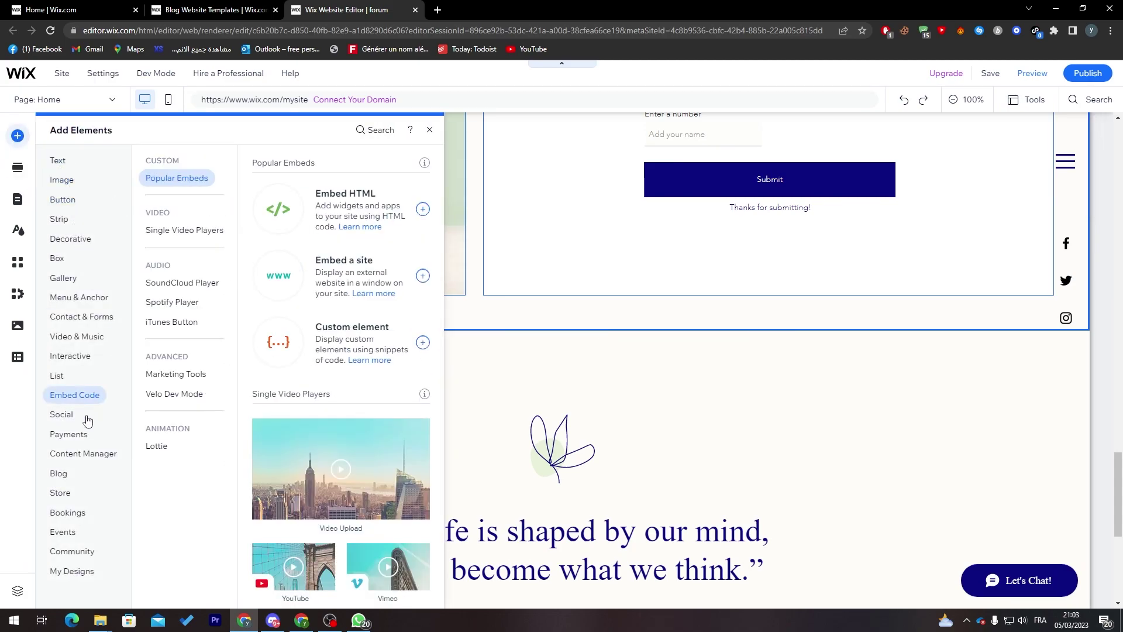
pyautogui.click(58, 241)
pyautogui.click(63, 259)
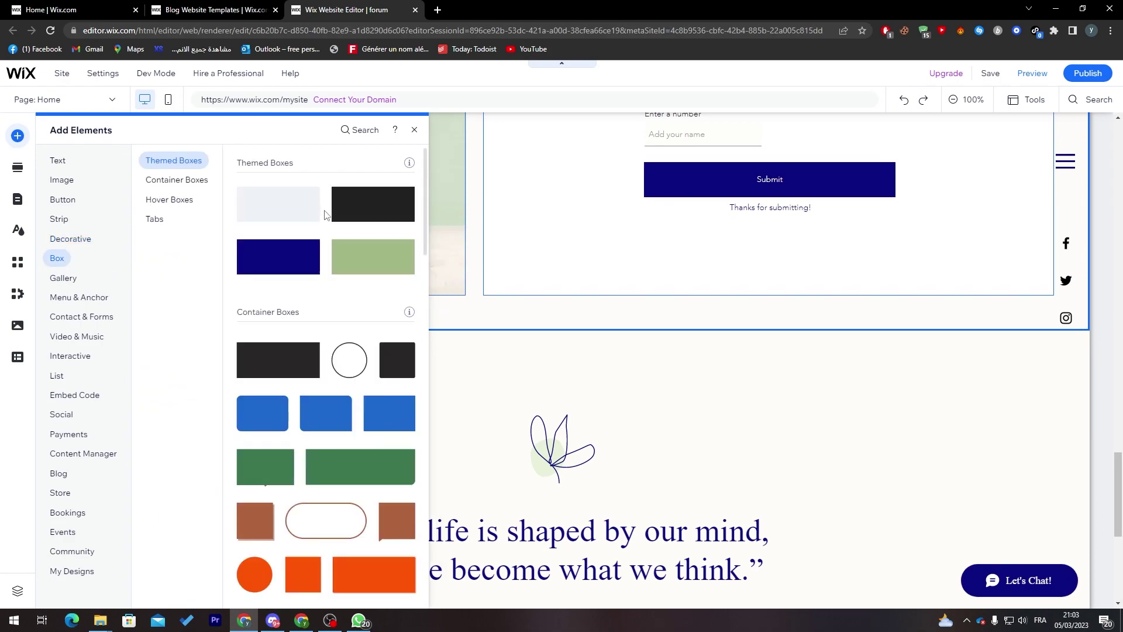
pyautogui.moveTo(371, 201); pyautogui.dragTo(220, 454)
pyautogui.moveTo(443, 502); pyautogui.dragTo(638, 601)
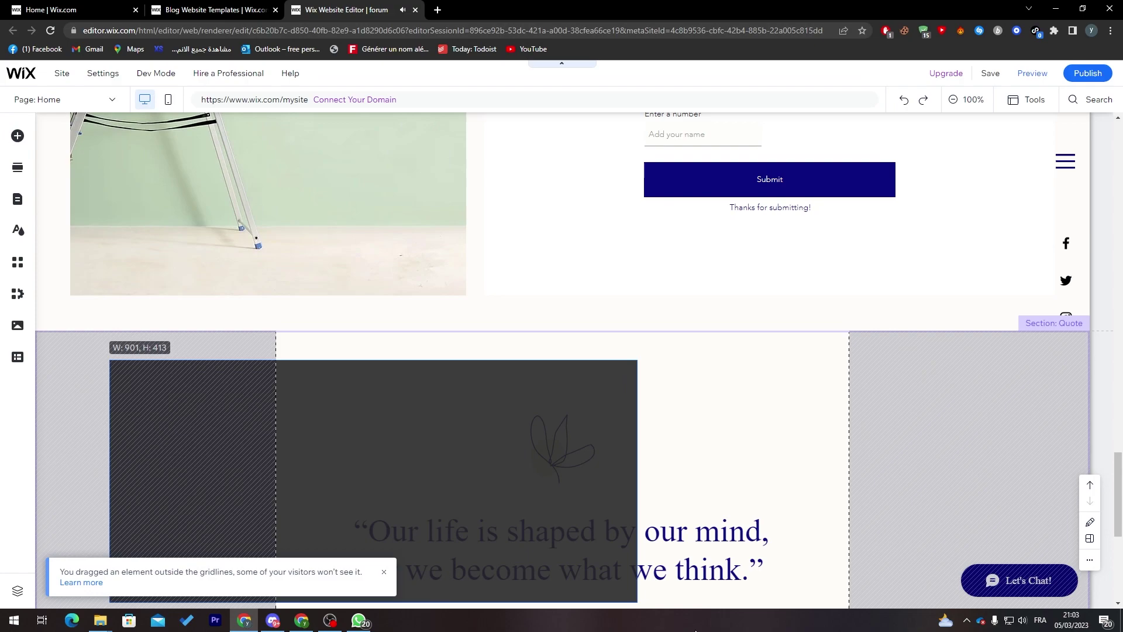
pyautogui.moveTo(504, 453); pyautogui.dragTo(630, 458)
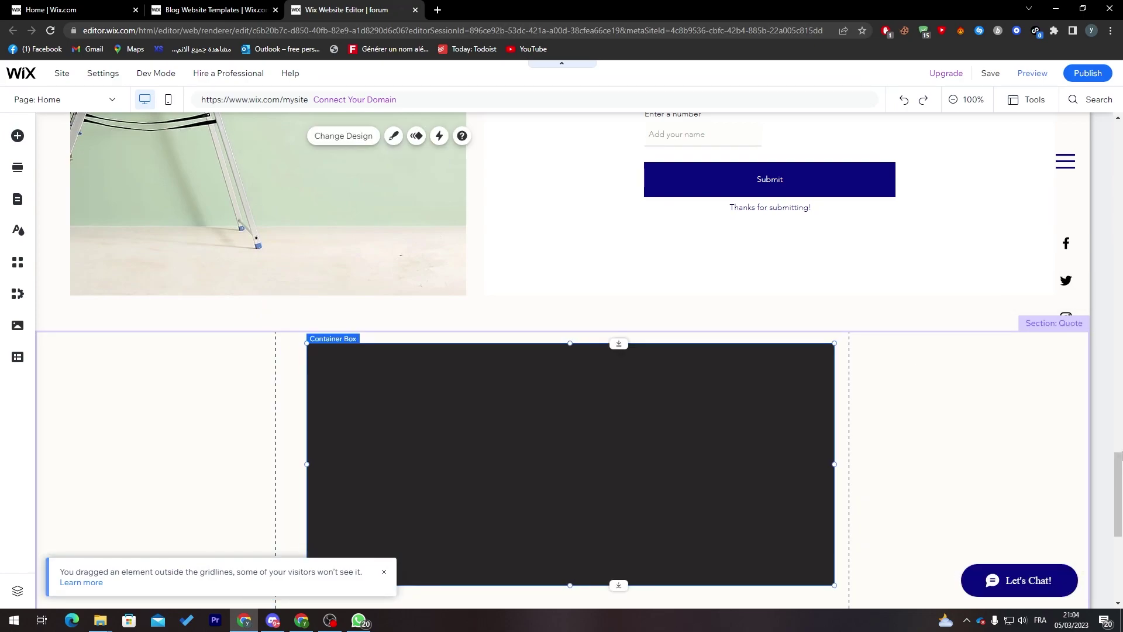
pyautogui.scroll(-2, 1100, 468)
pyautogui.click(1096, 468)
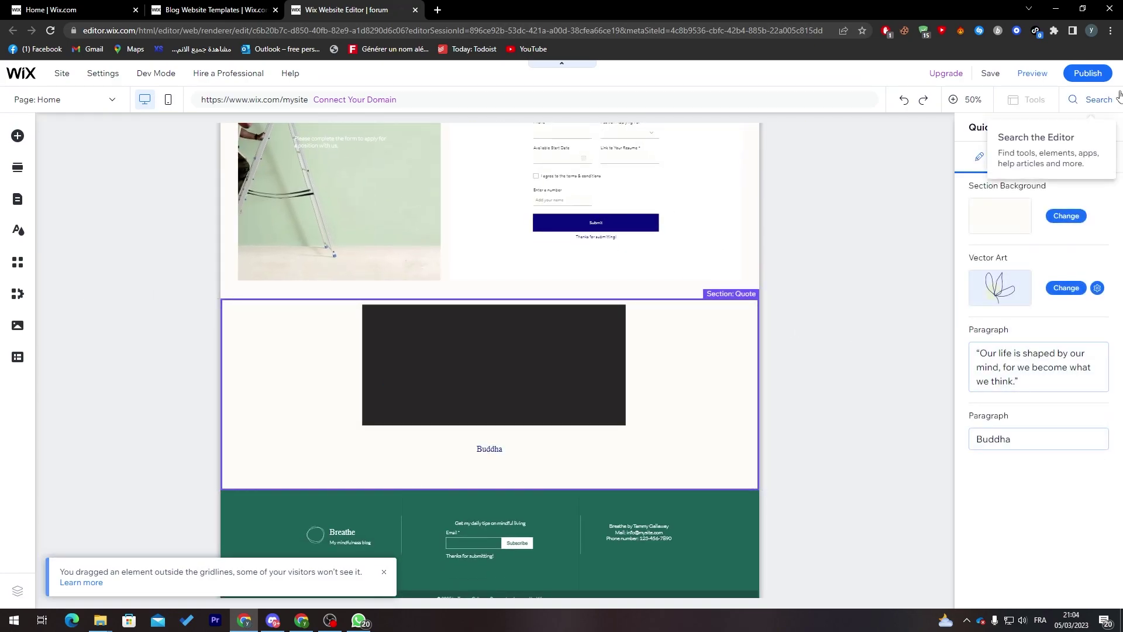
pyautogui.click(968, 100)
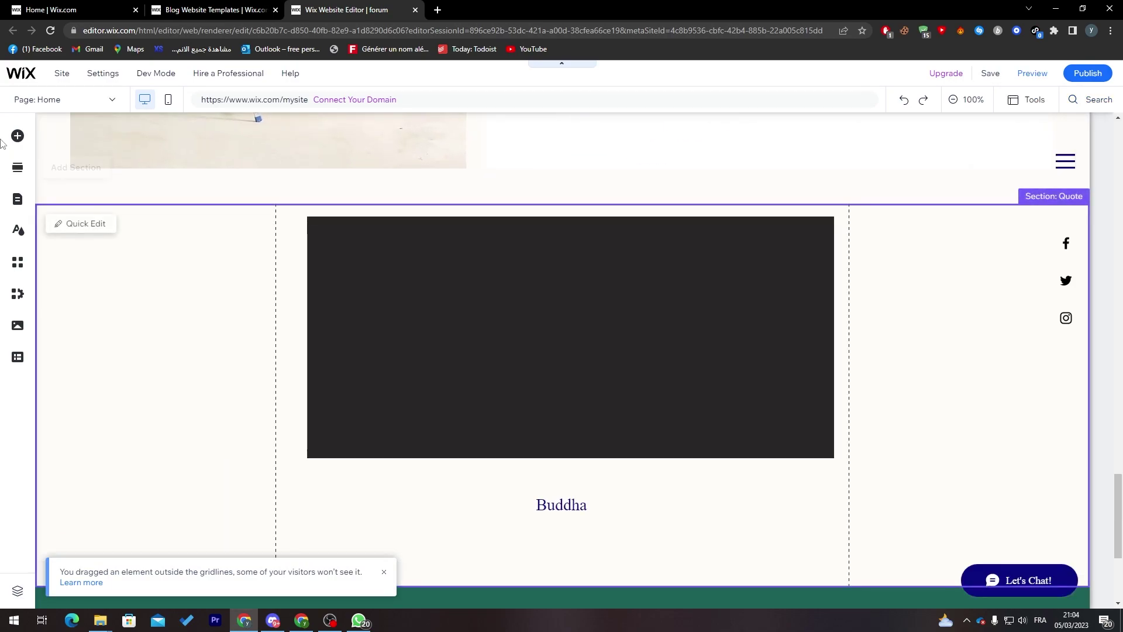
# Search the editor's elements for 'form', fixing the misspelled 'from'.
pyautogui.click(17, 136)
pyautogui.click(363, 136)
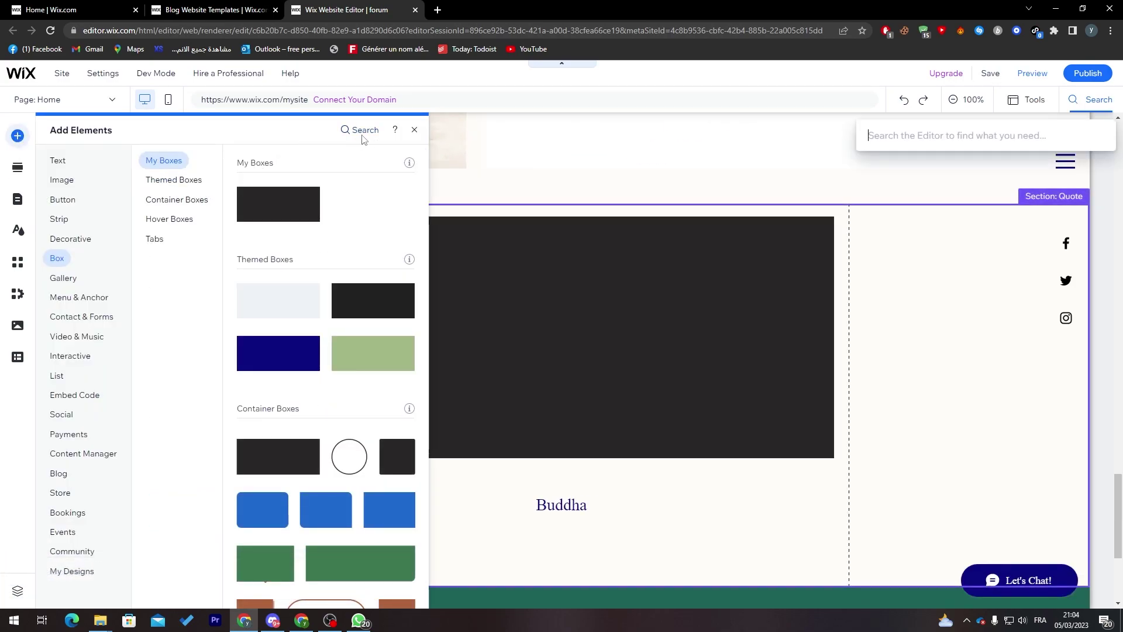
pyautogui.write('from')
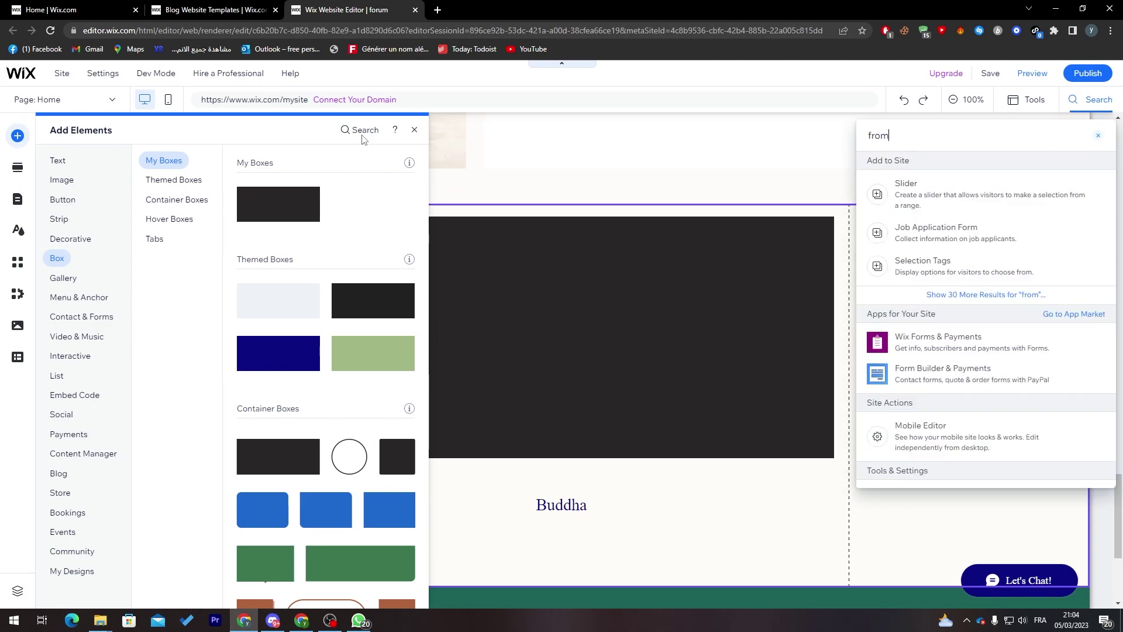
pyautogui.press('BackSpace')
pyautogui.press('BackSpace')
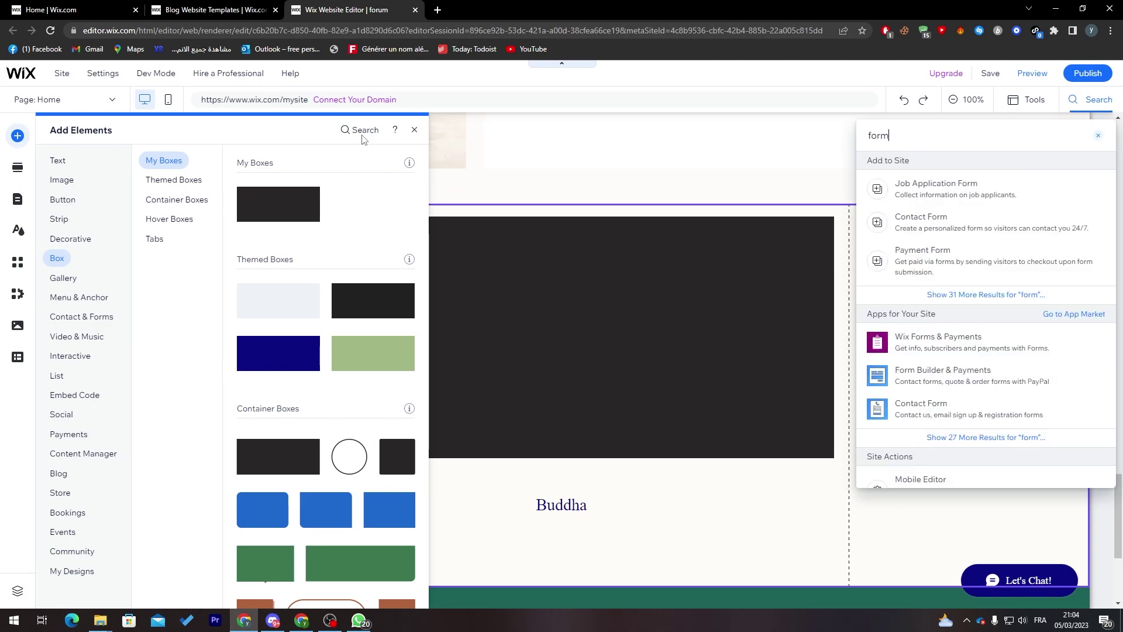
pyautogui.press('BackSpace')
pyautogui.press('BackSpace')
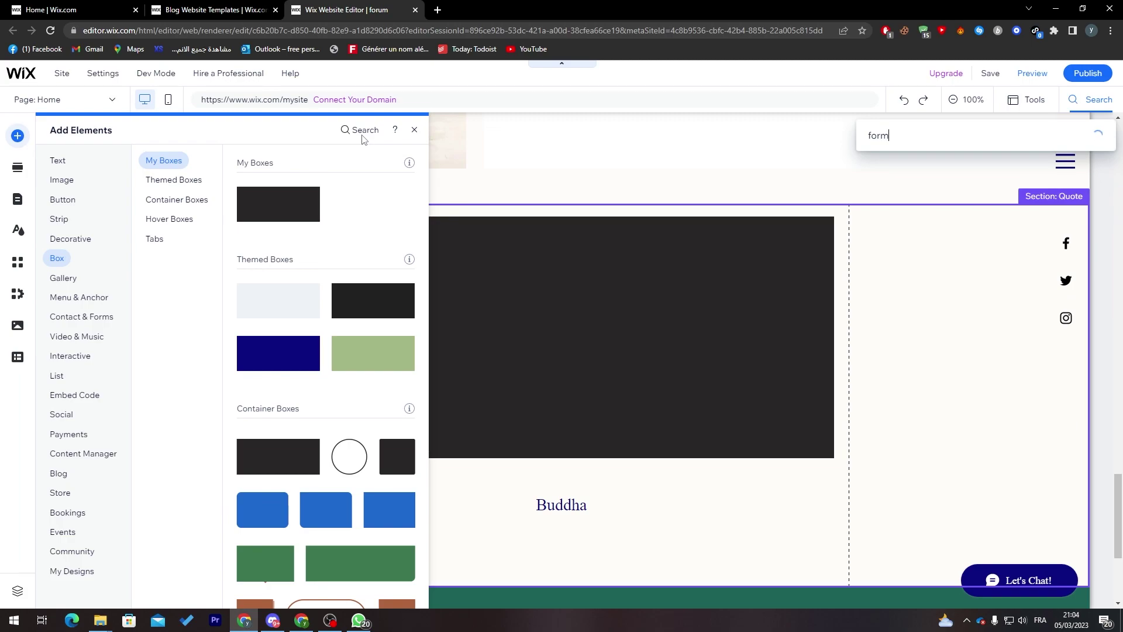
# Try adding the price quote Request form, then dismiss the 5-form limit notice.
pyautogui.click(941, 237)
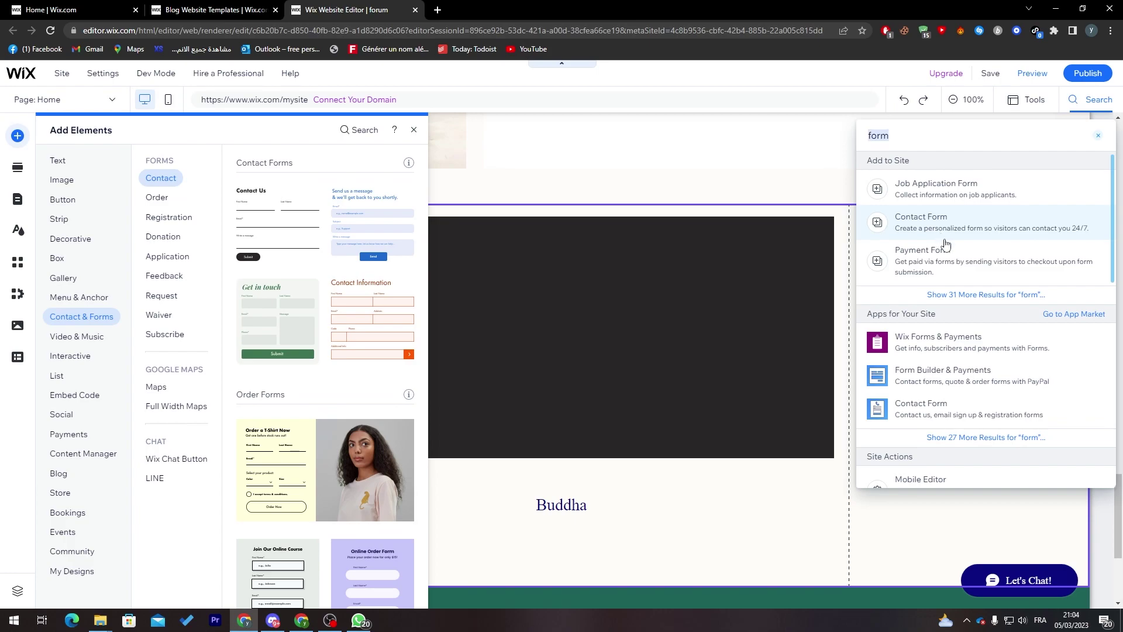
pyautogui.click(939, 231)
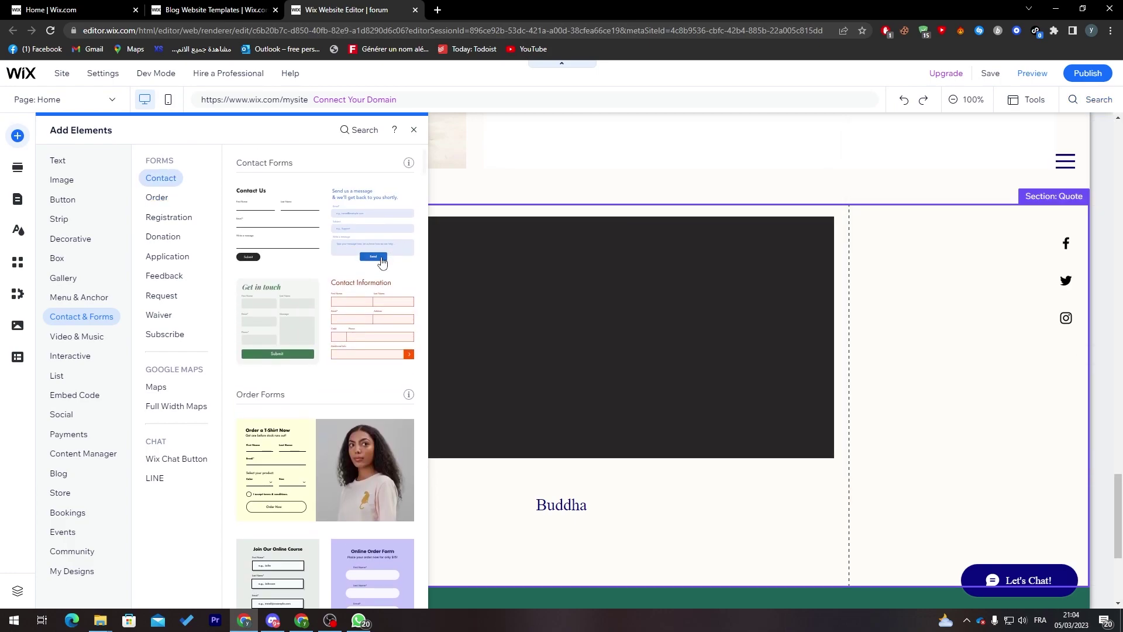
pyautogui.moveTo(426, 176); pyautogui.dragTo(423, 241)
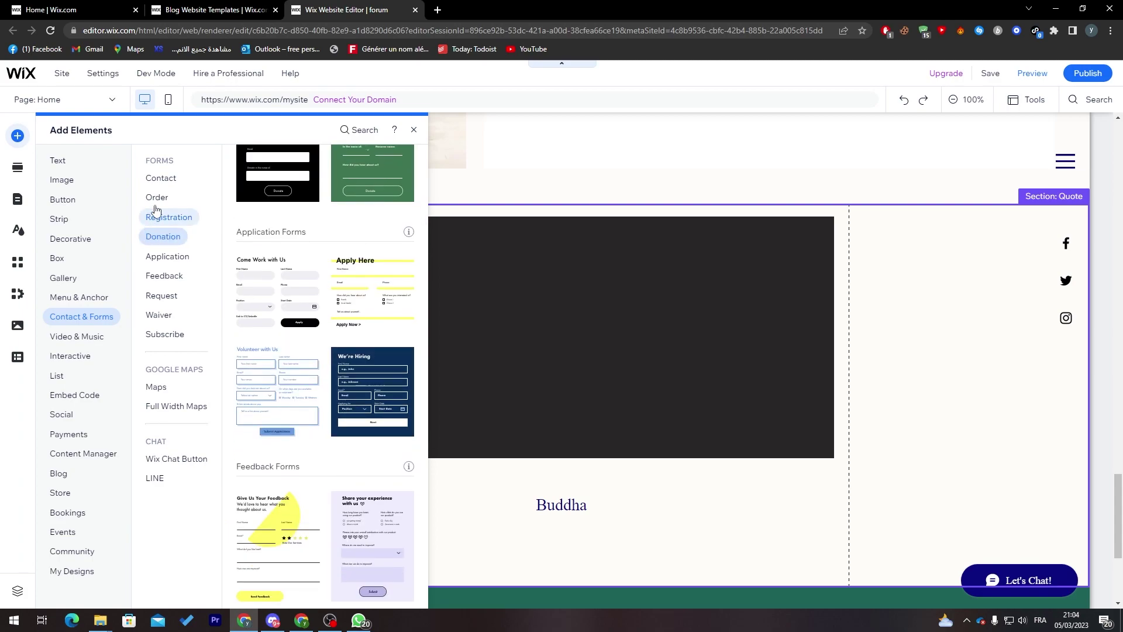
pyautogui.click(162, 182)
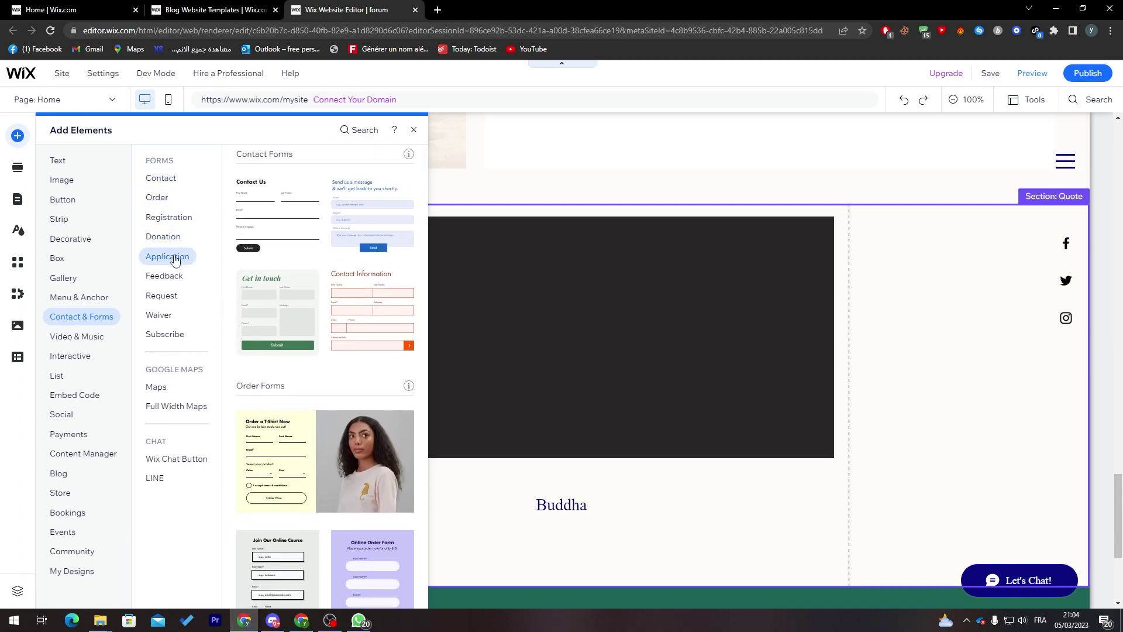
pyautogui.click(163, 332)
pyautogui.click(161, 317)
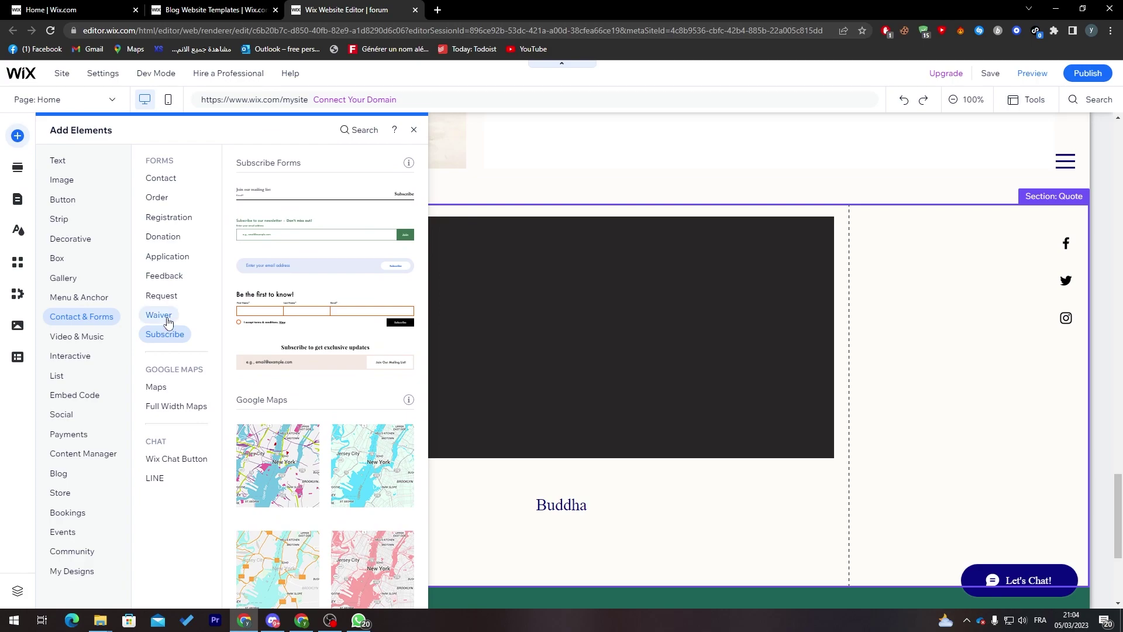
pyautogui.click(161, 295)
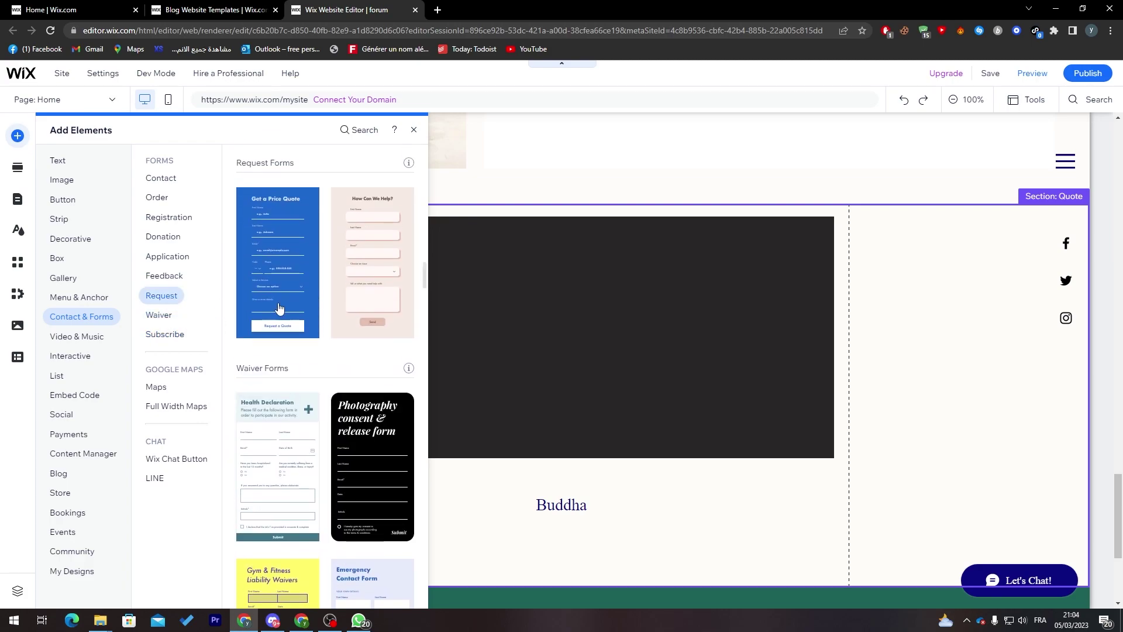
pyautogui.click(380, 275)
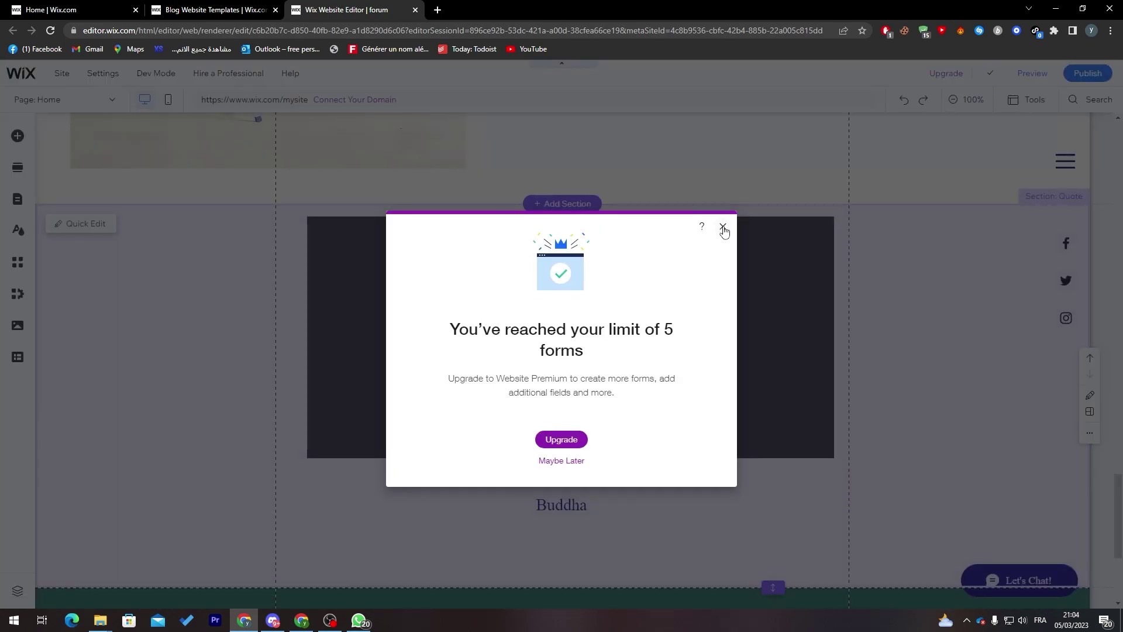
pyautogui.click(723, 228)
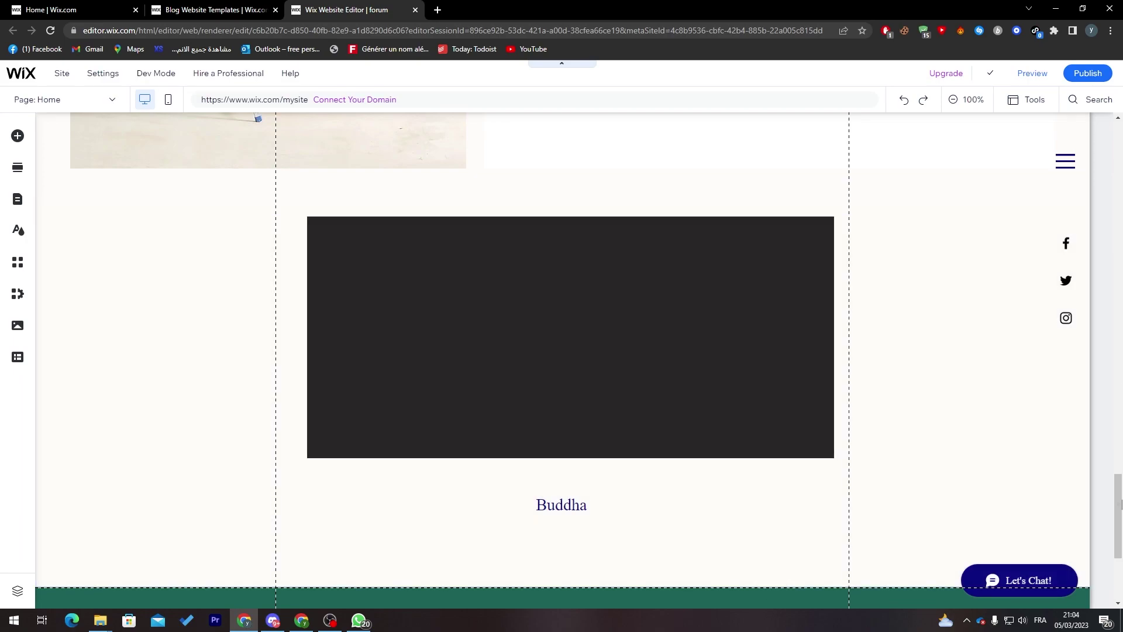
pyautogui.scroll(1, 1117, 488)
pyautogui.moveTo(1117, 488); pyautogui.dragTo(1006, 420)
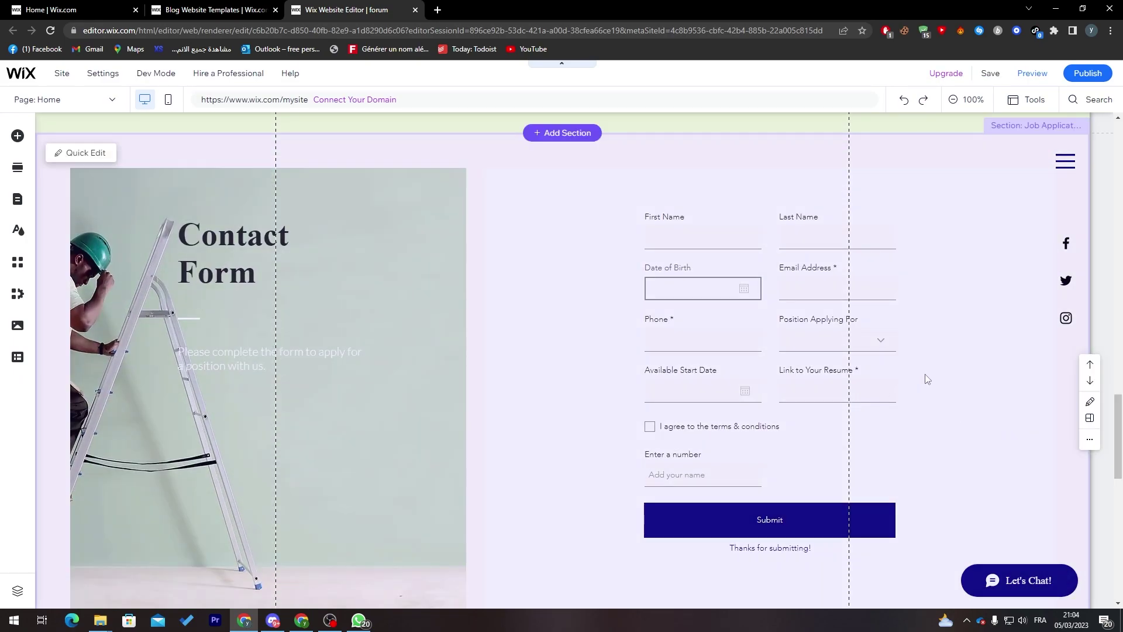